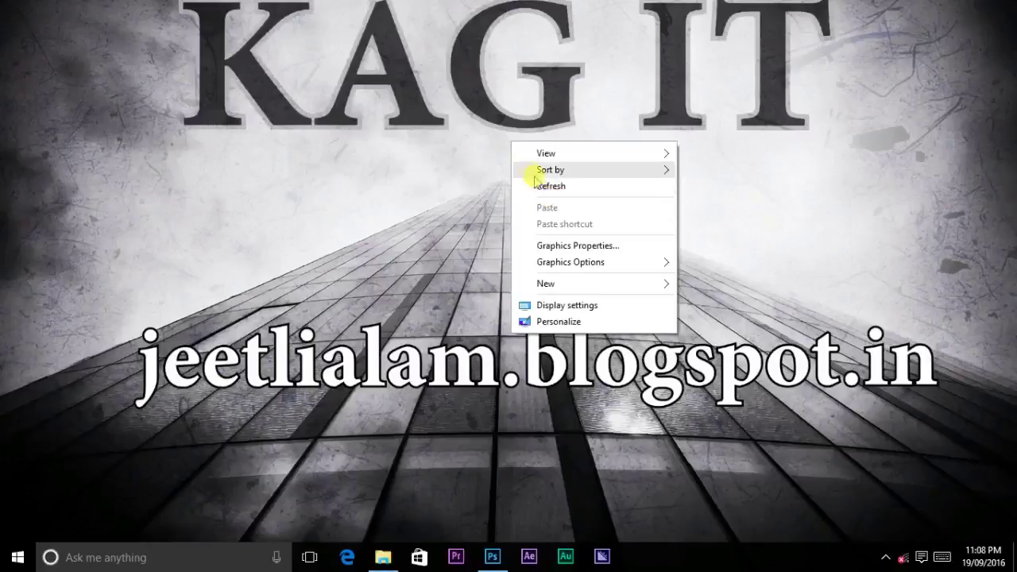
- Refresh the desktop repeatedly from its right-click menu
left_click(546, 188)
right_click(457, 145)
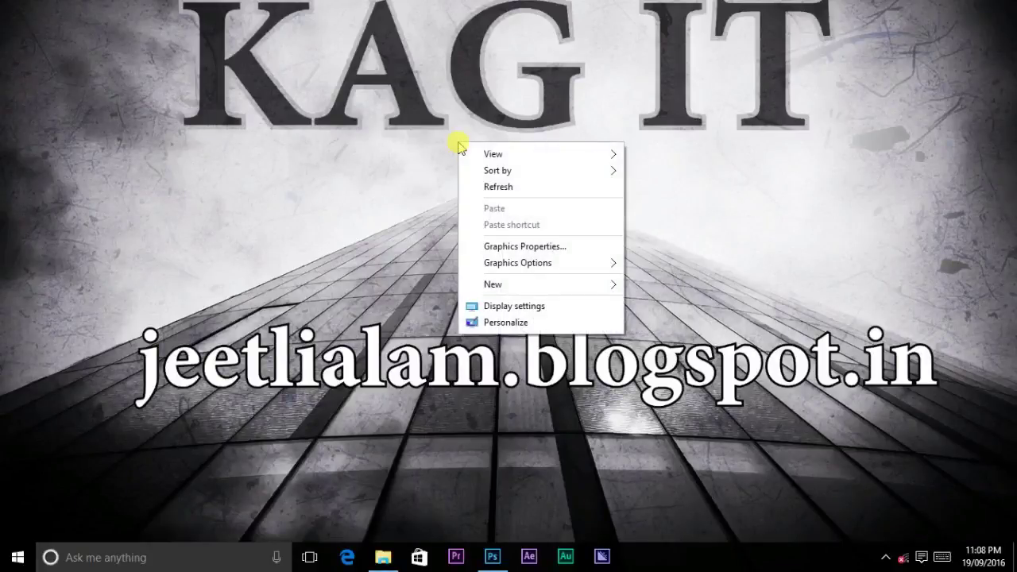
left_click(508, 190)
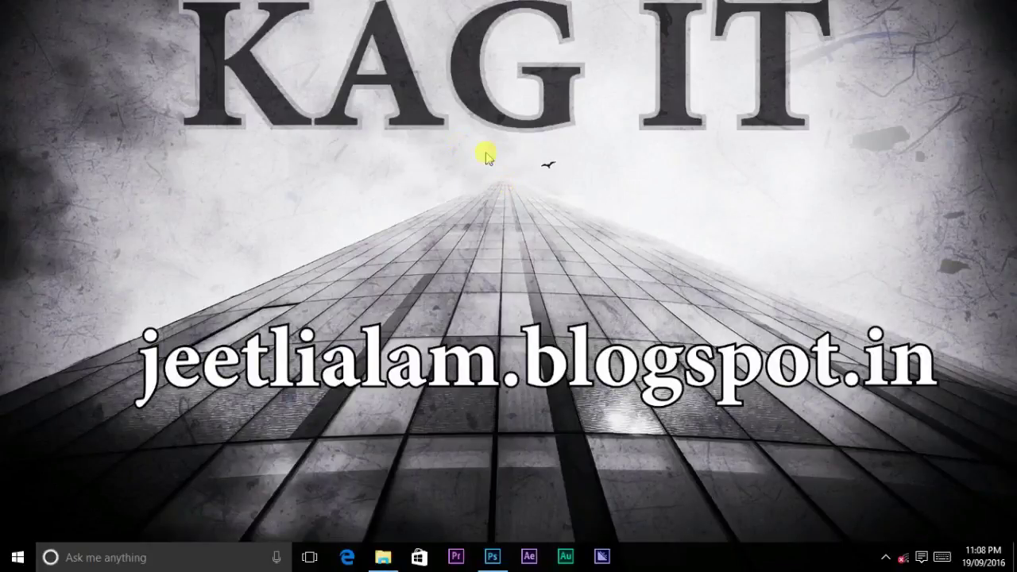
right_click(479, 146)
left_click(492, 182)
right_click(480, 158)
left_click(517, 205)
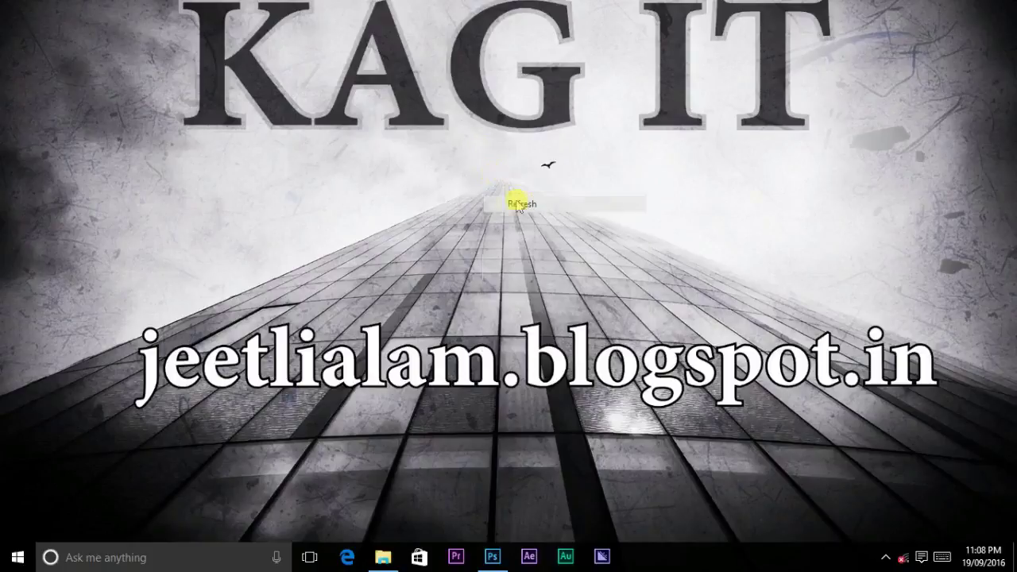
right_click(489, 171)
left_click(520, 216)
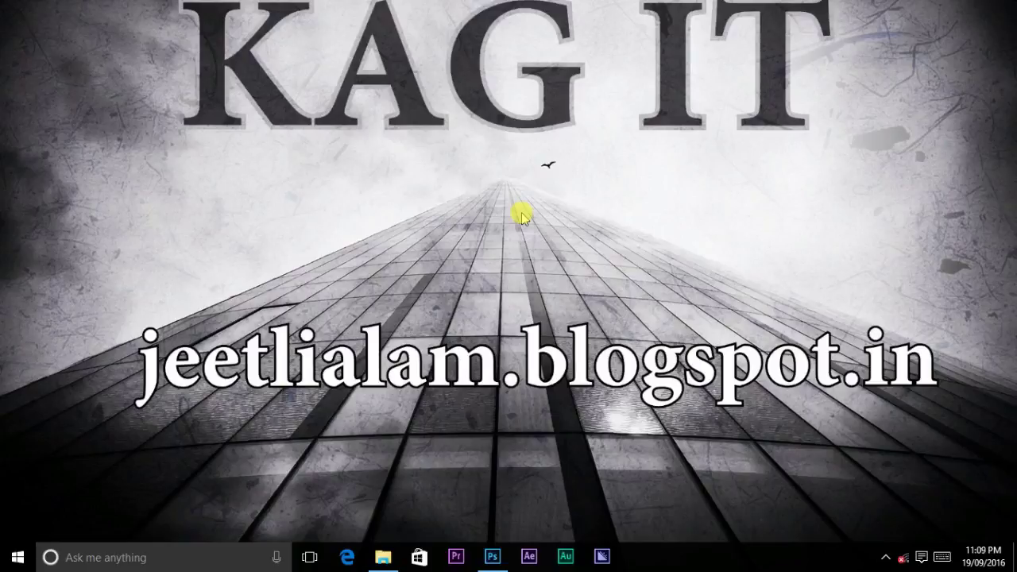
right_click(464, 178)
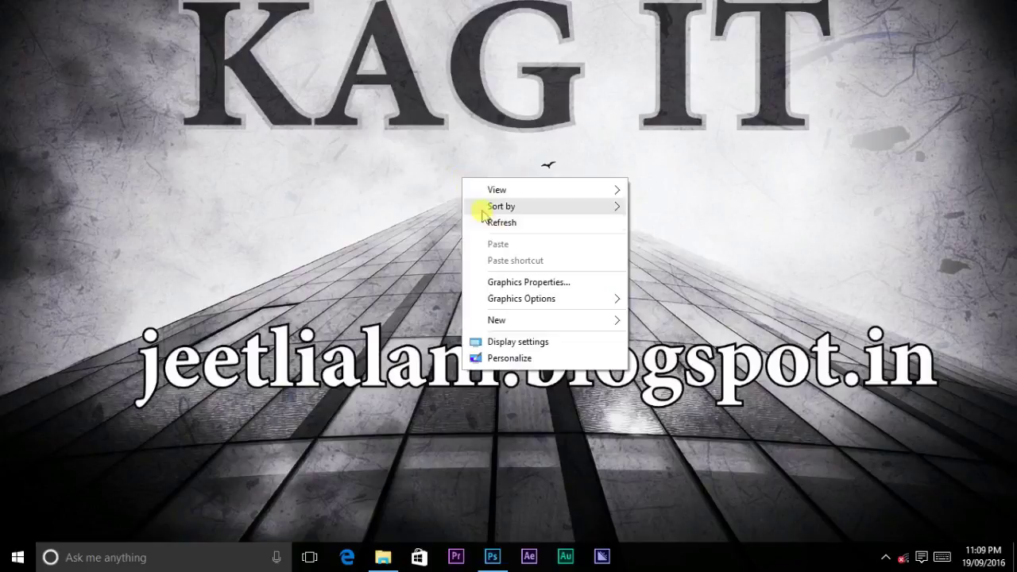
left_click(479, 223)
right_click(467, 182)
left_click(481, 228)
right_click(474, 178)
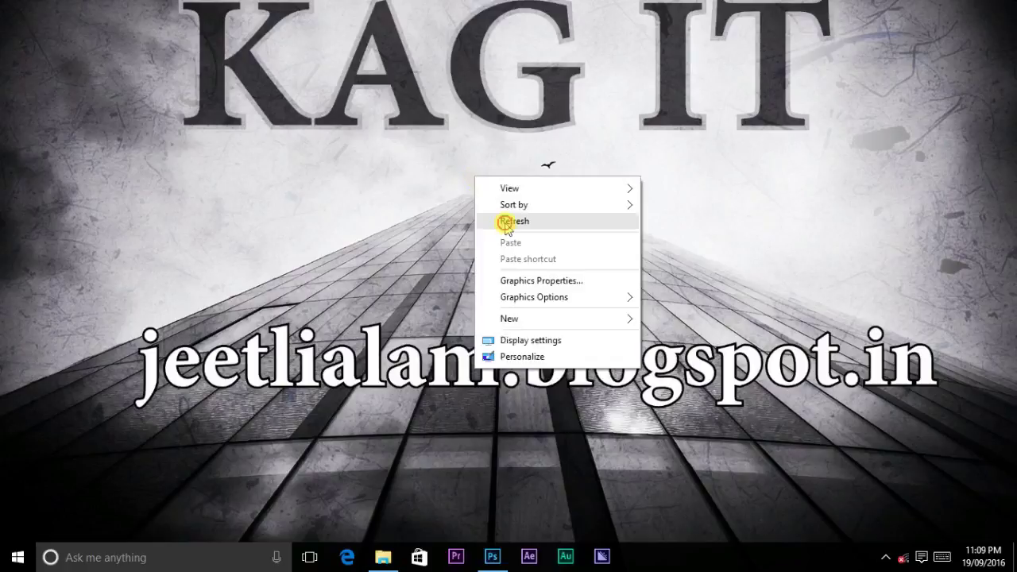
left_click(502, 219)
right_click(472, 176)
left_click(501, 214)
right_click(467, 157)
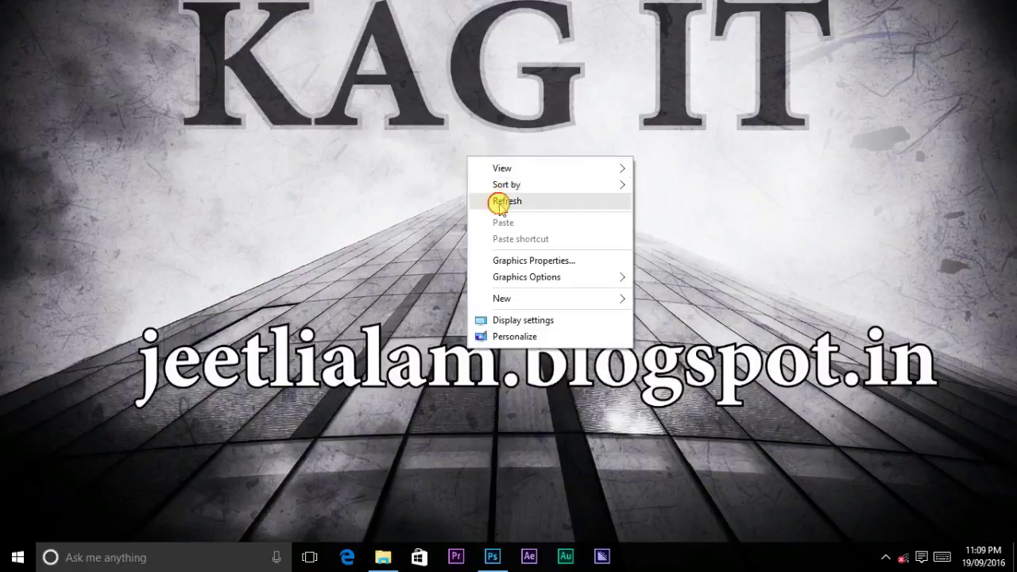
left_click(495, 200)
right_click(469, 158)
left_click(495, 201)
right_click(475, 163)
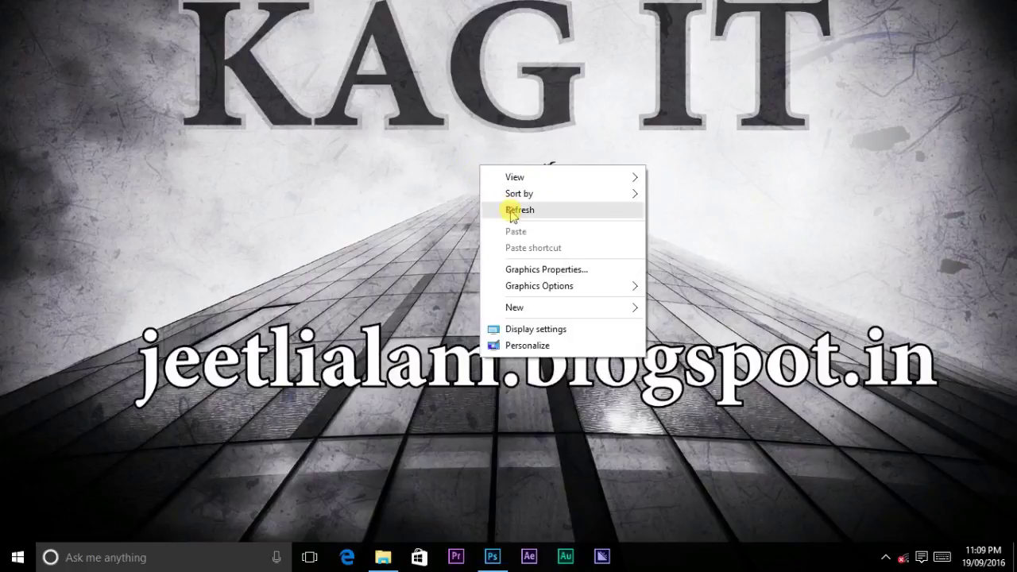
left_click(501, 205)
right_click(462, 156)
left_click(485, 198)
right_click(467, 150)
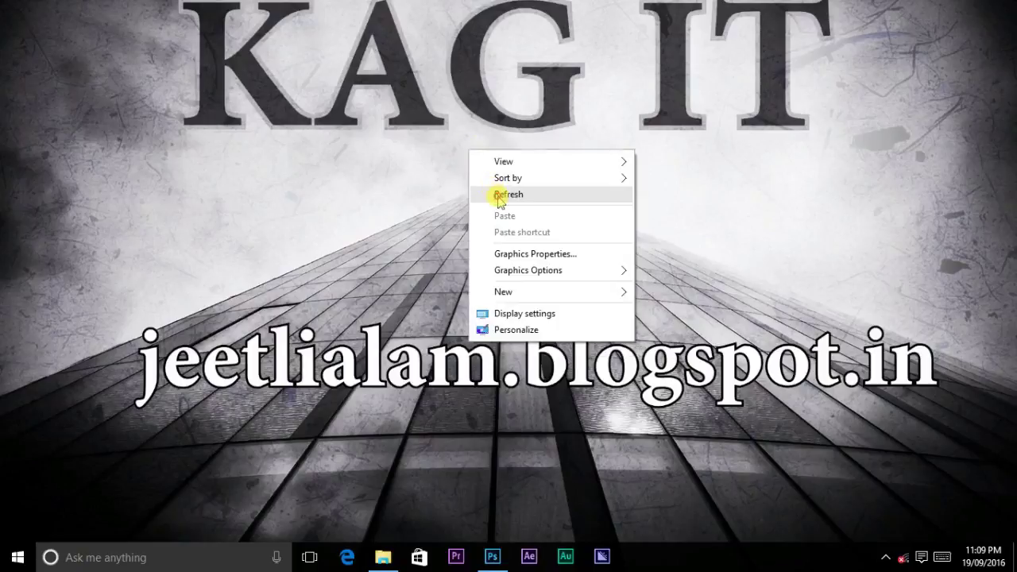
left_click(499, 198)
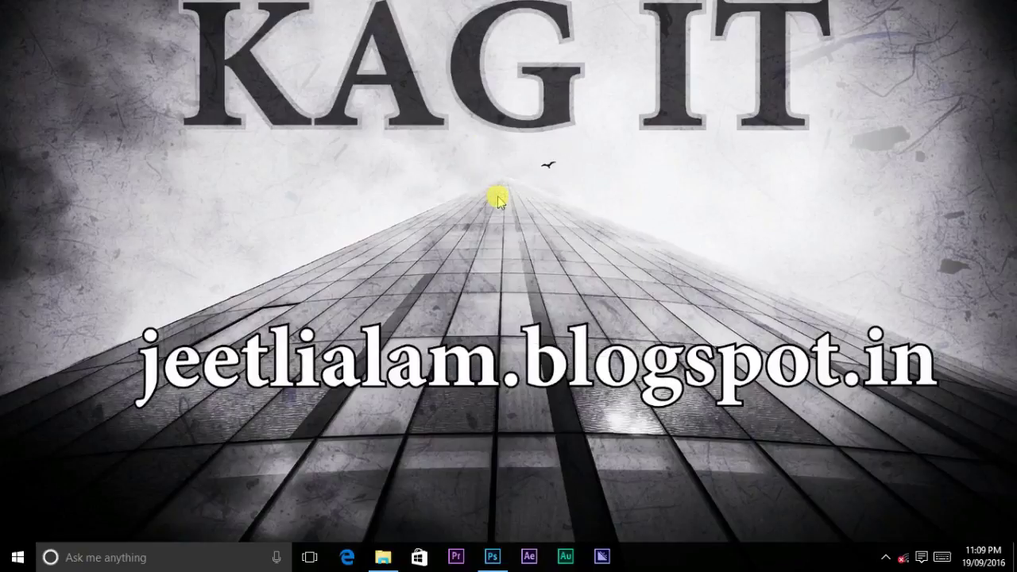
right_click(462, 151)
left_click(481, 185)
right_click(465, 157)
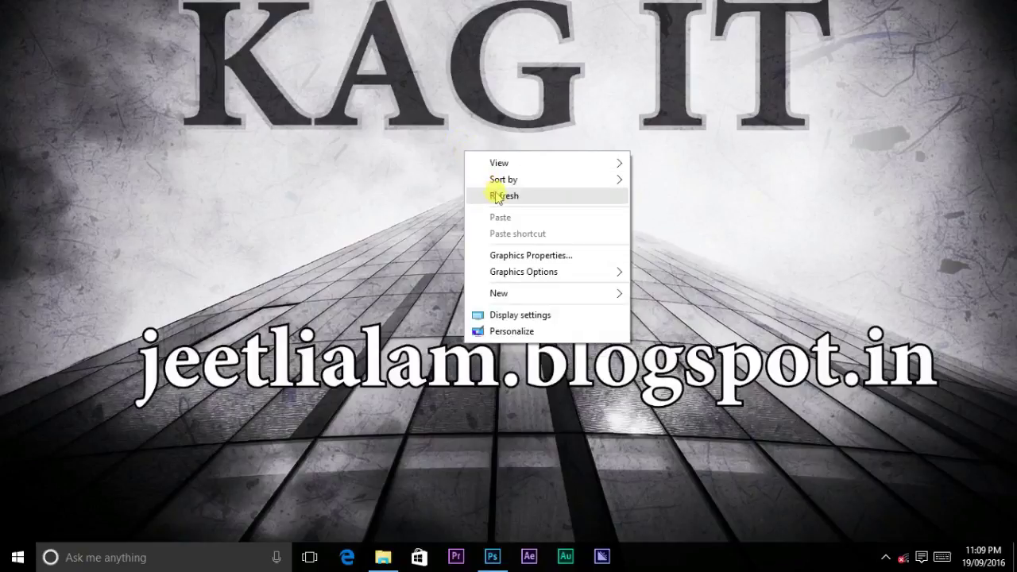
left_click(475, 192)
right_click(468, 155)
left_click(492, 199)
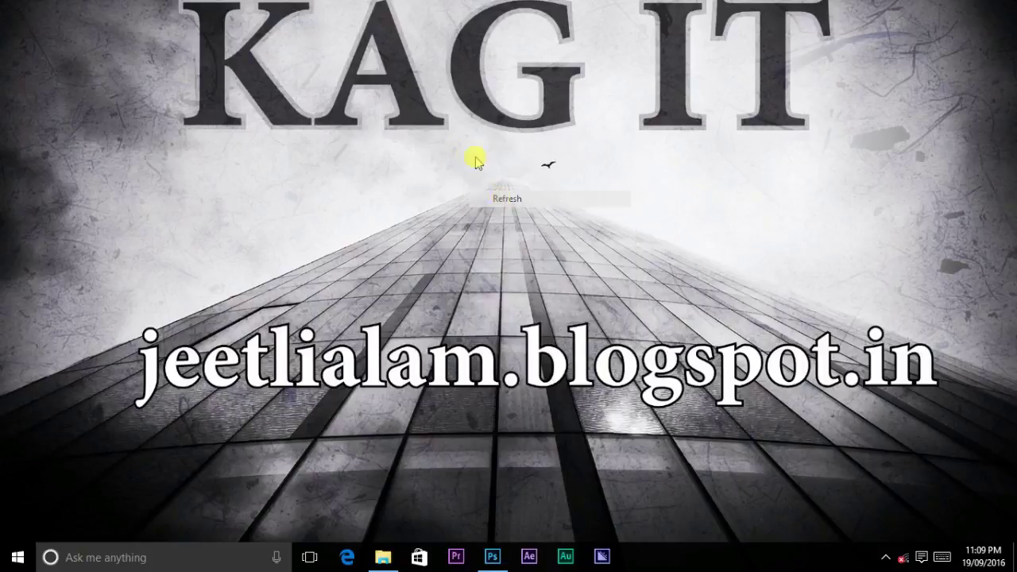
right_click(475, 158)
left_click(507, 202)
right_click(445, 155)
left_click(467, 199)
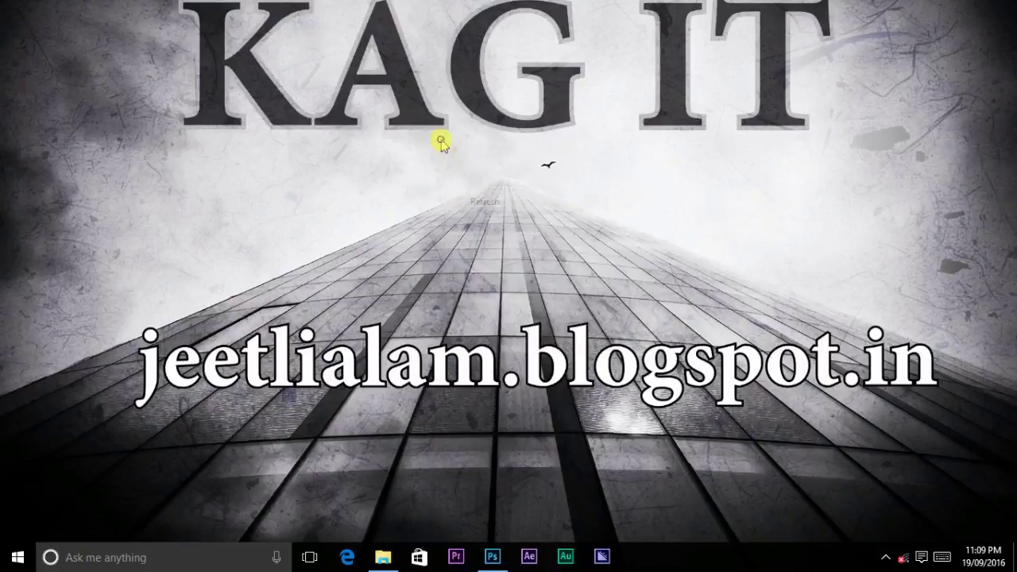
right_click(443, 141)
left_click(474, 187)
right_click(466, 172)
left_click(493, 211)
right_click(454, 154)
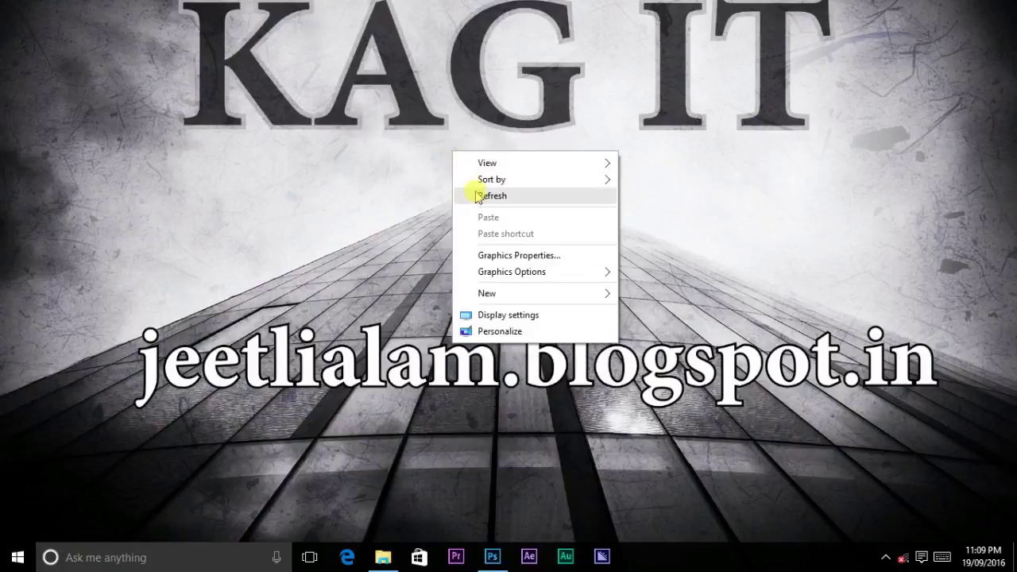
left_click(477, 196)
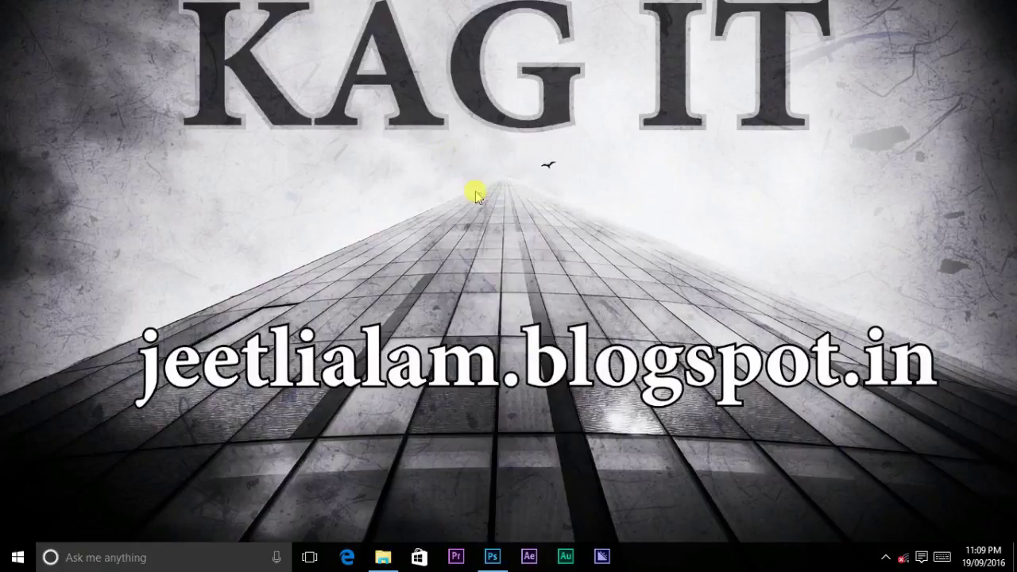
right_click(466, 134)
left_click(508, 181)
right_click(459, 141)
left_click(483, 195)
right_click(462, 180)
left_click(483, 216)
right_click(464, 174)
left_click(484, 216)
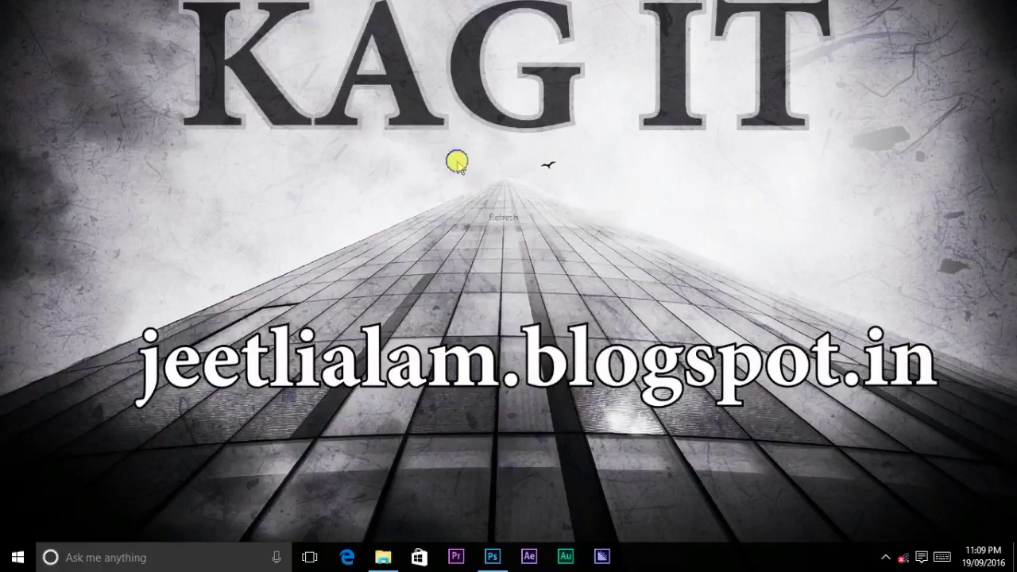
right_click(457, 161)
left_click(487, 207)
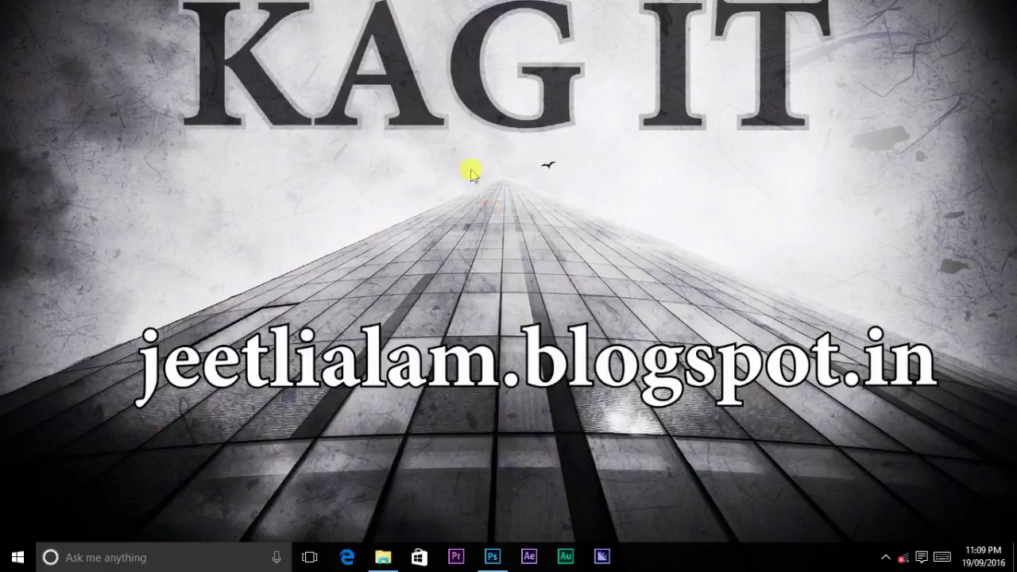
right_click(465, 158)
left_click(494, 201)
right_click(472, 165)
left_click(495, 211)
right_click(466, 154)
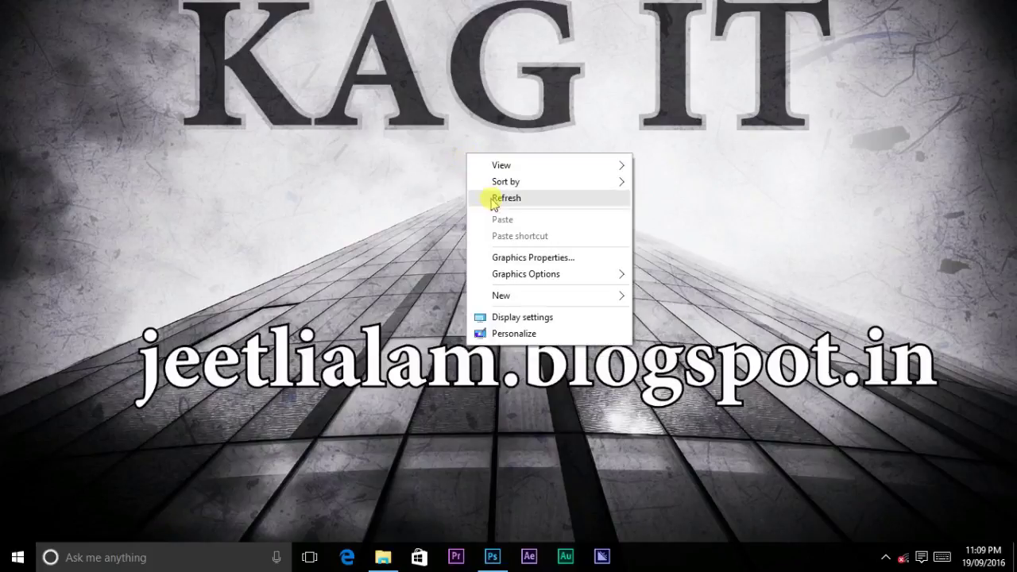
left_click(495, 198)
right_click(462, 158)
left_click(492, 204)
right_click(450, 149)
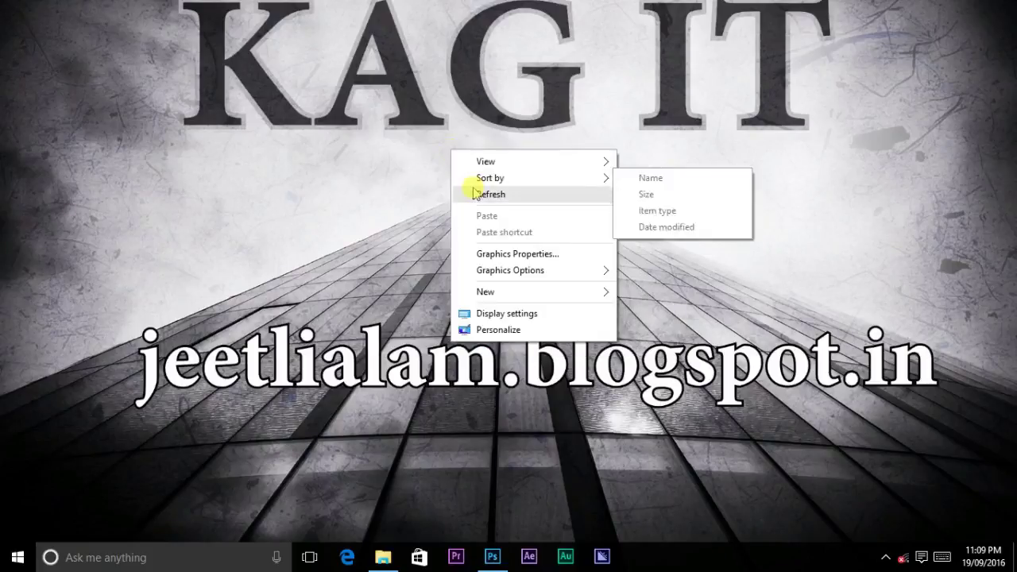
left_click(474, 193)
right_click(462, 160)
left_click(486, 204)
right_click(460, 161)
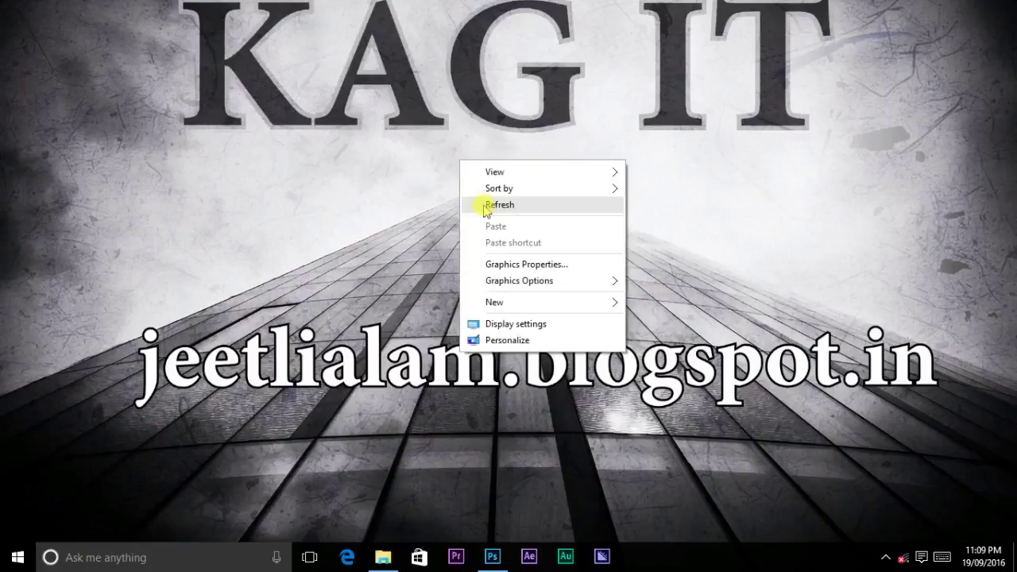
left_click(486, 205)
right_click(462, 181)
left_click(486, 226)
right_click(457, 170)
left_click(486, 214)
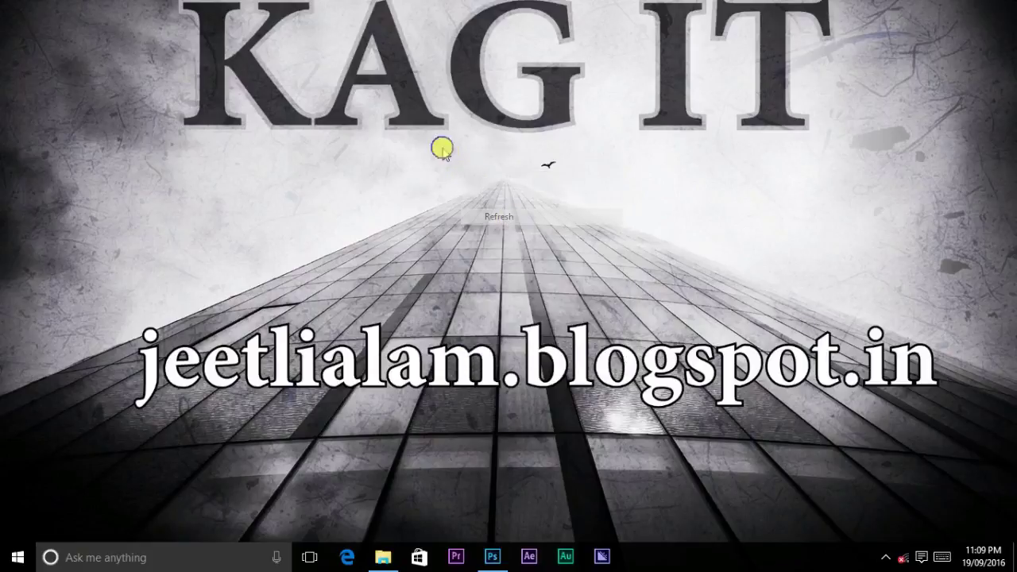
right_click(443, 145)
left_click(477, 191)
right_click(445, 144)
left_click(477, 190)
right_click(444, 145)
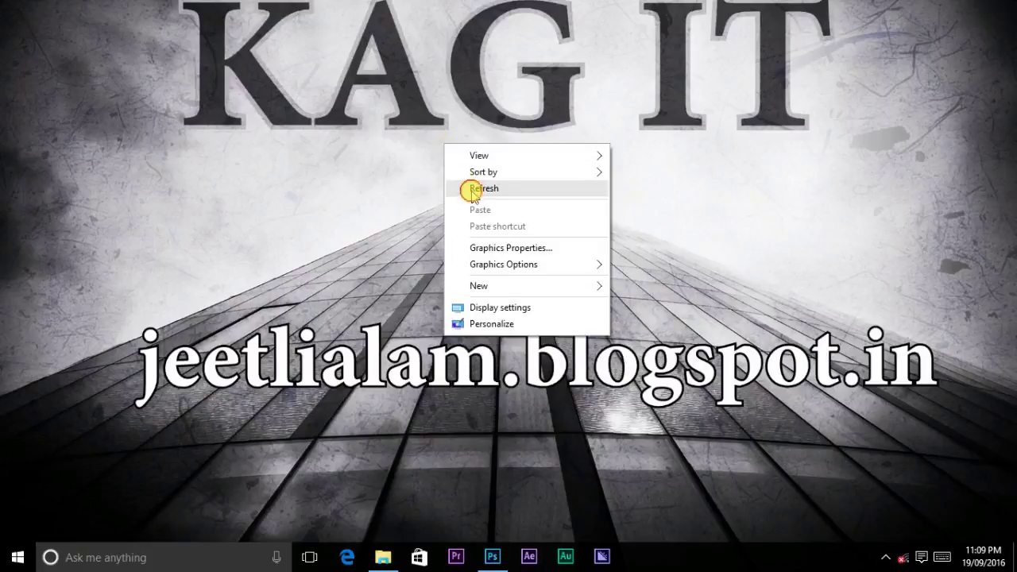
left_click(474, 193)
right_click(449, 157)
left_click(476, 205)
right_click(443, 154)
left_click(475, 205)
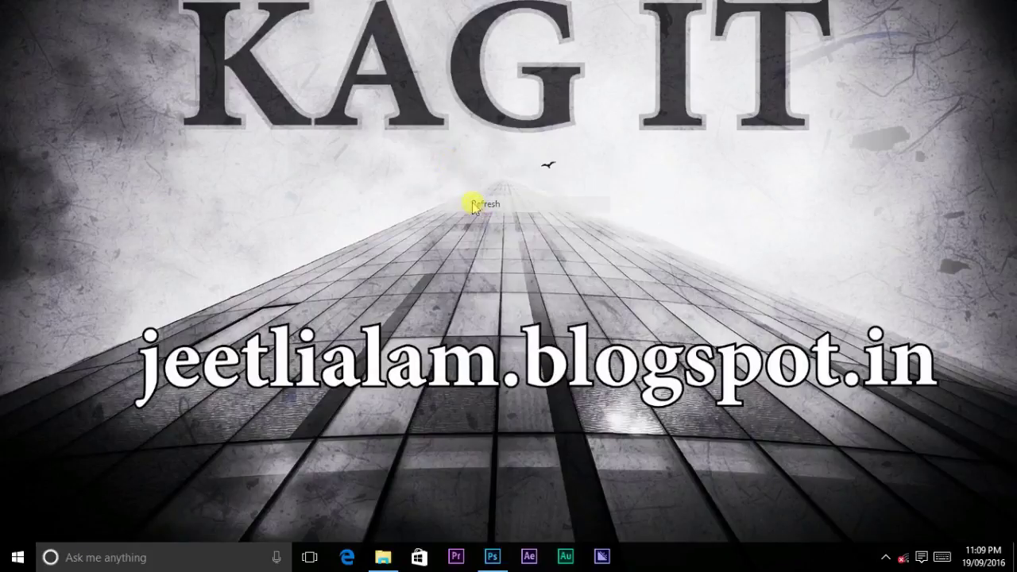
right_click(443, 162)
left_click(474, 208)
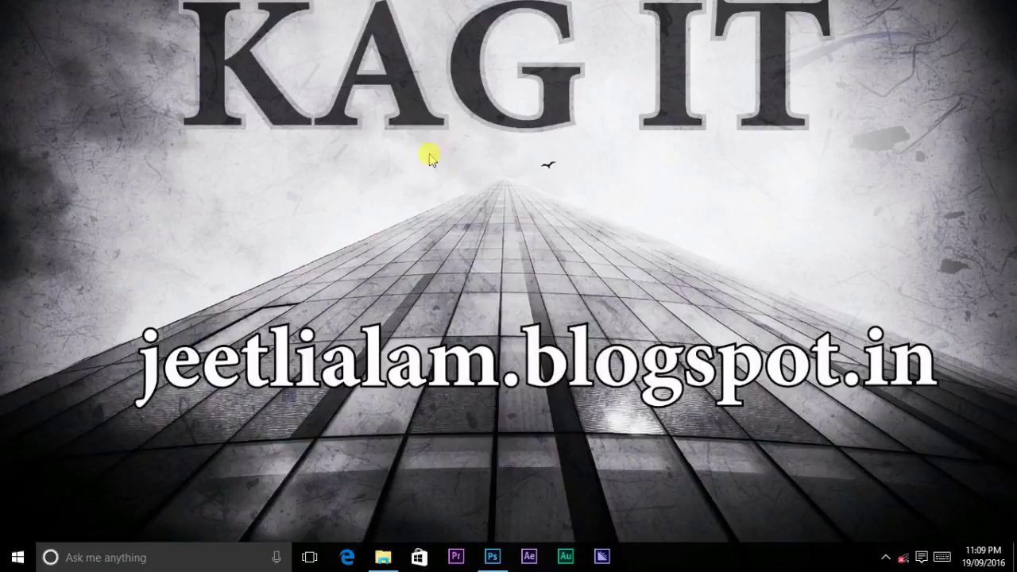
- Refresh the desktop twice more, then restore the Photoshop window from the taskbar
right_click(422, 147)
left_click(467, 201)
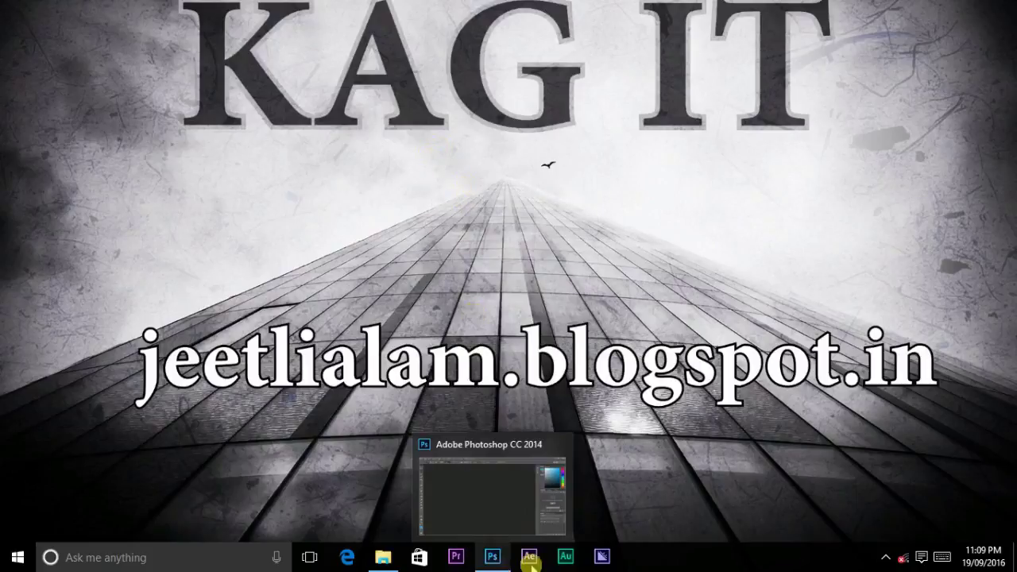
mouse_move(493, 557)
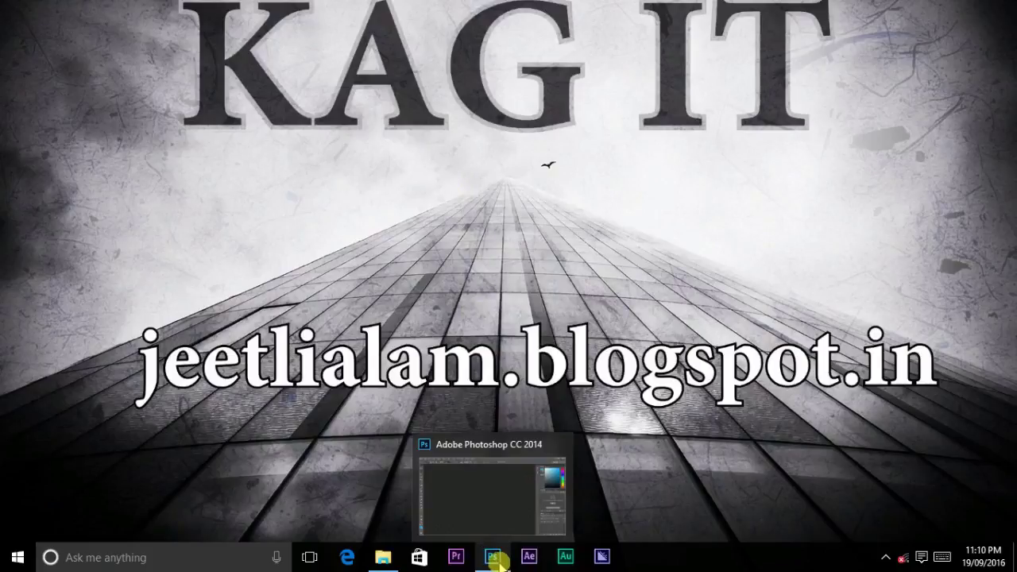
right_click(477, 223)
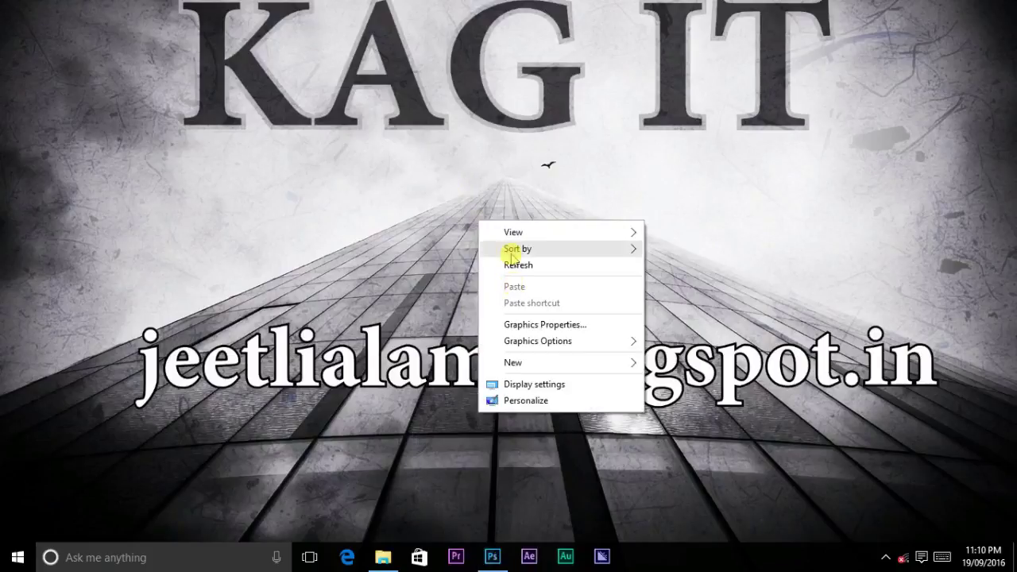
left_click(514, 264)
left_click(492, 552)
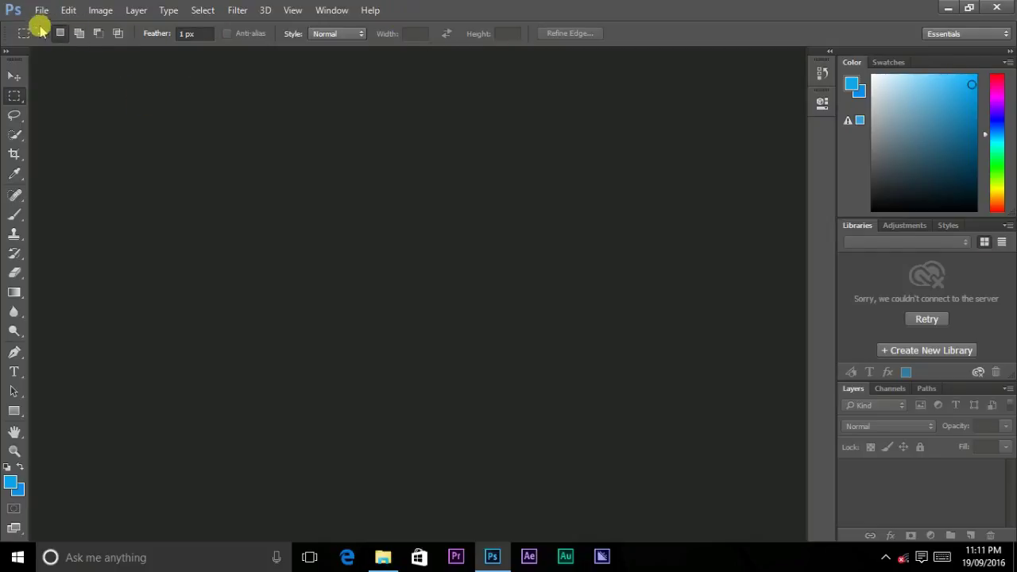
- Browse the Downloads folder and its Documents and Compressed subfolders in the Open dialog
left_click(41, 11)
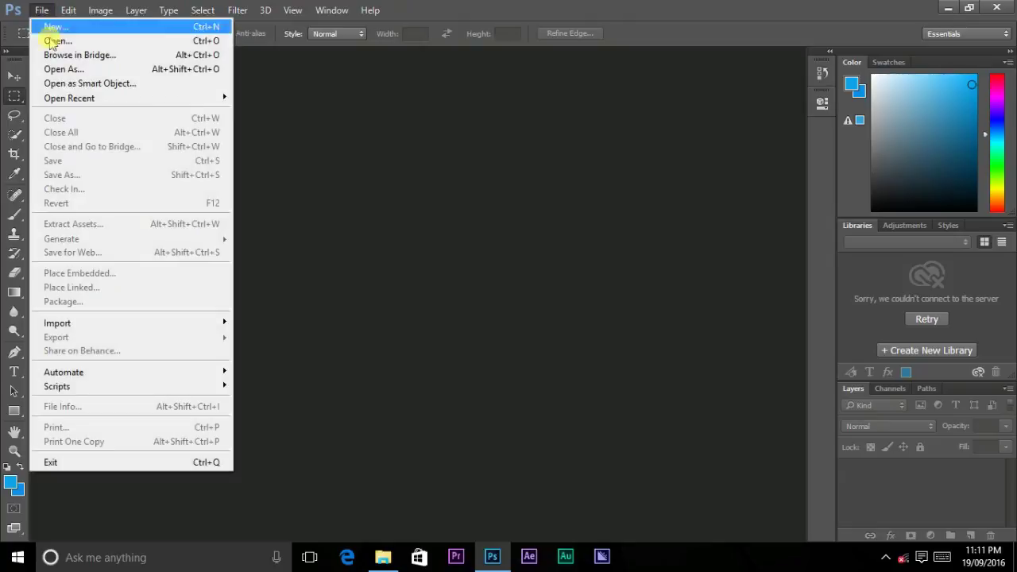
left_click(56, 40)
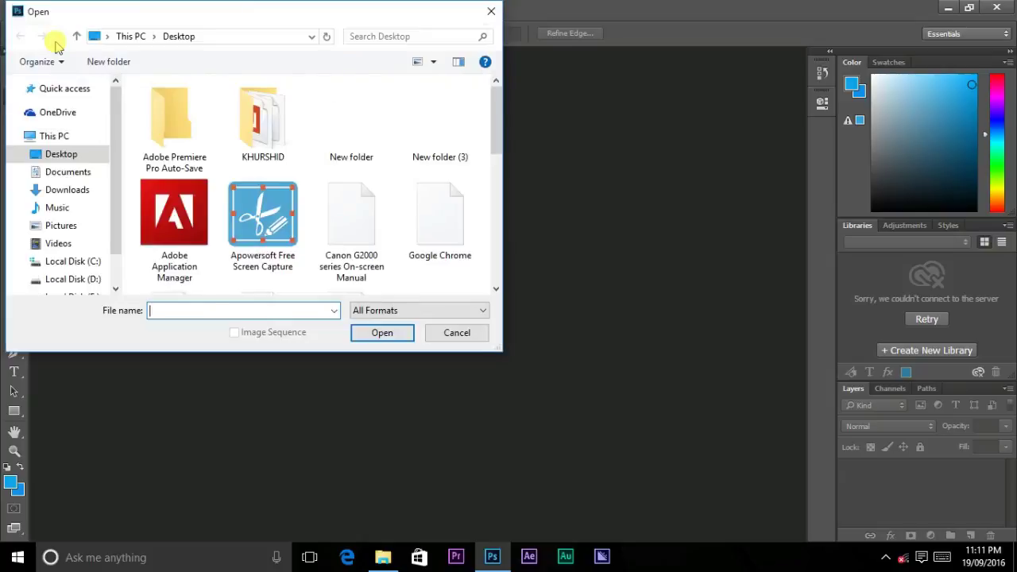
left_click(62, 175)
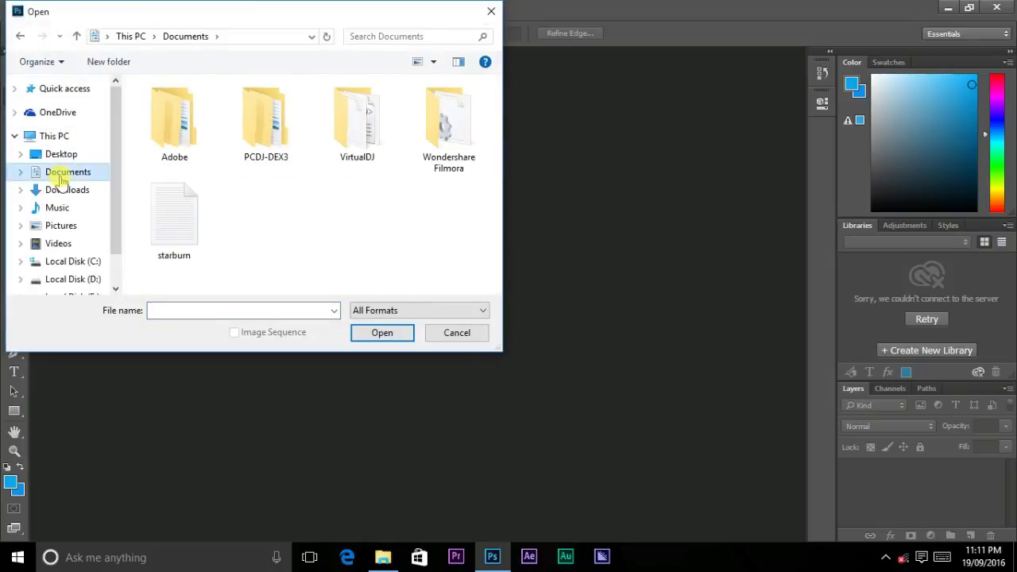
left_click(73, 191)
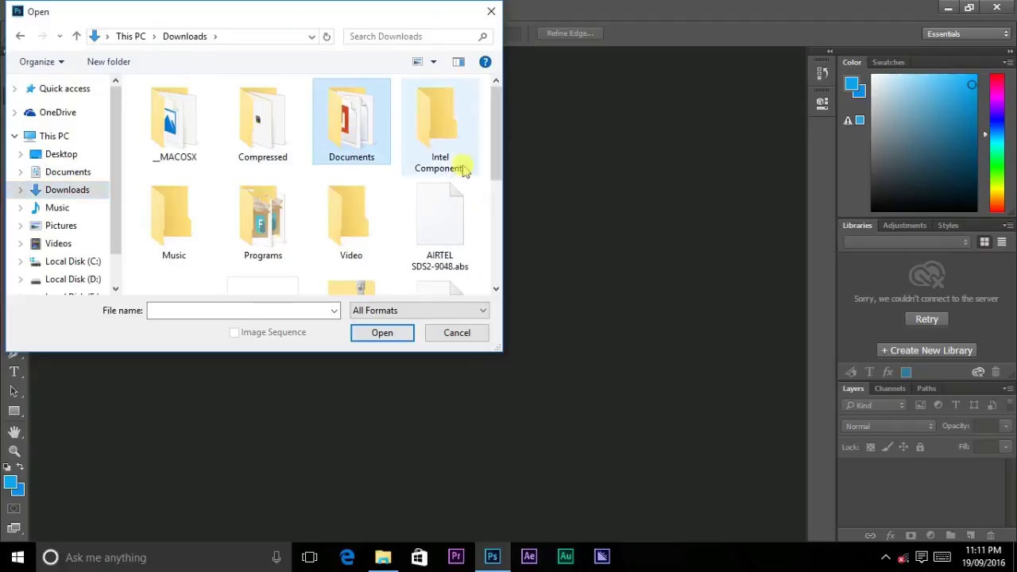
double_click(350, 143)
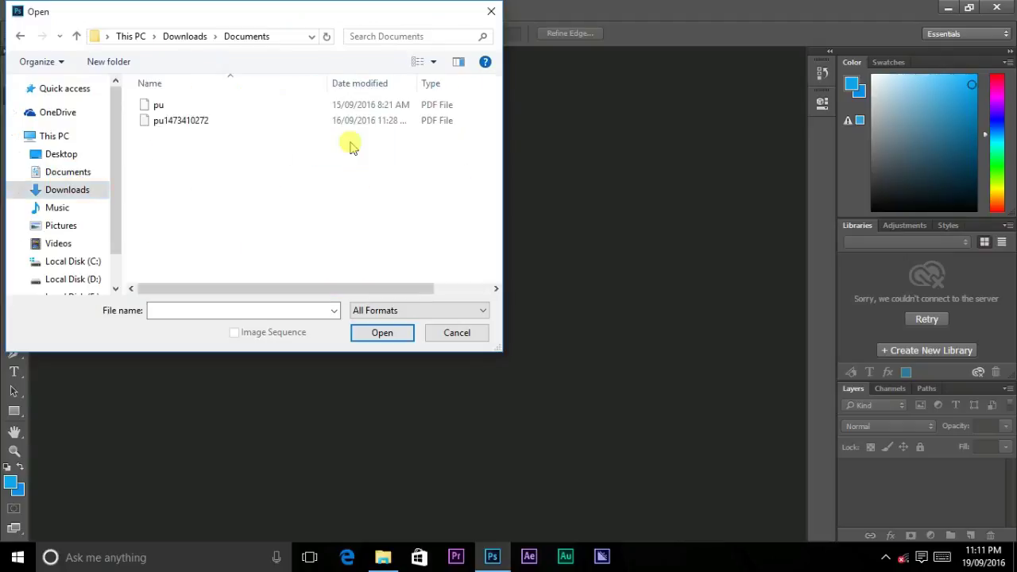
left_click(18, 37)
double_click(278, 139)
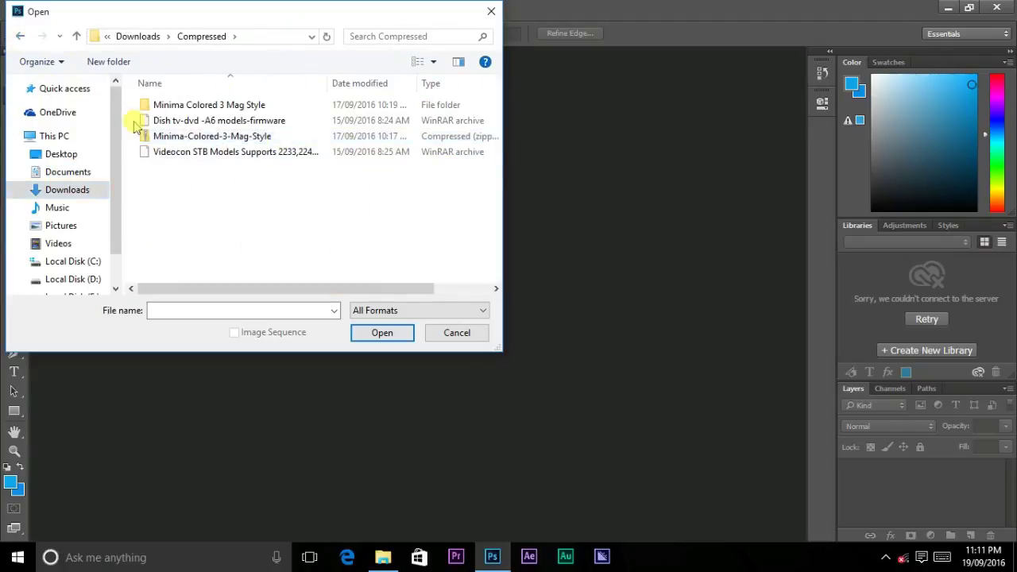
left_click(20, 37)
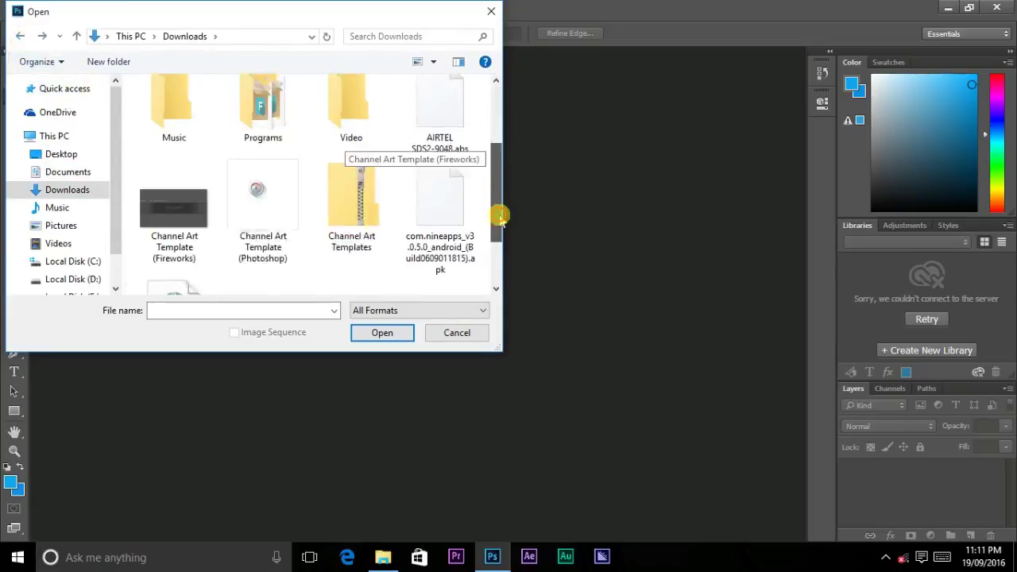
- Open Channel Art Template (Fireworks).png, accepting that its Fireworks data is discarded
left_click_drag(500, 151, 497, 233)
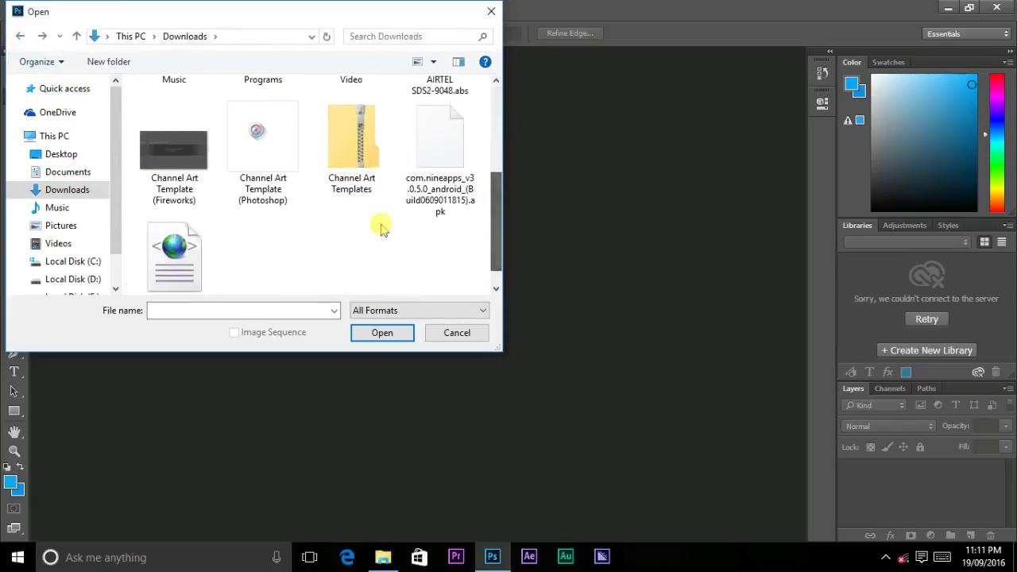
left_click(175, 159)
left_click(360, 170)
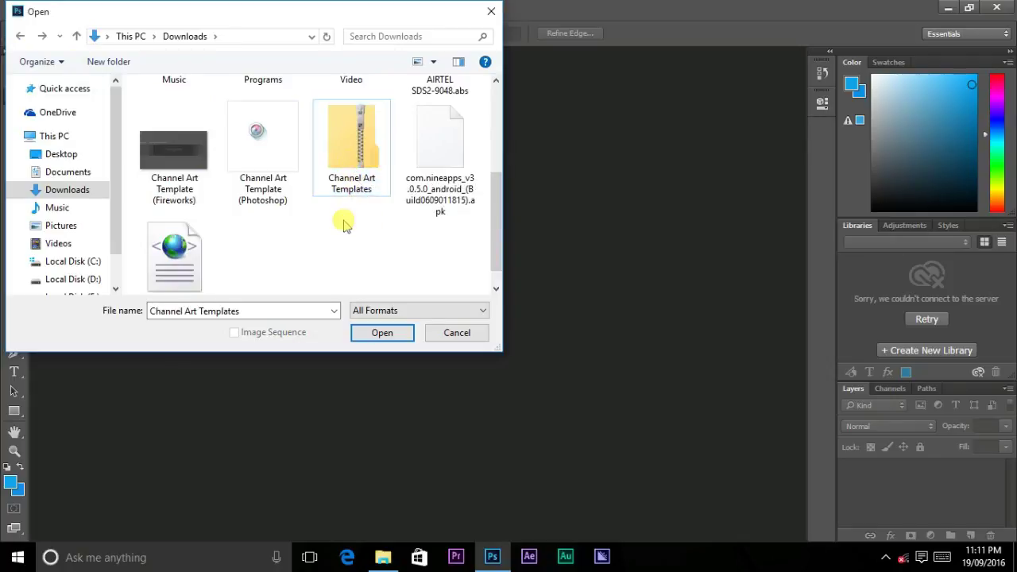
left_click(353, 164)
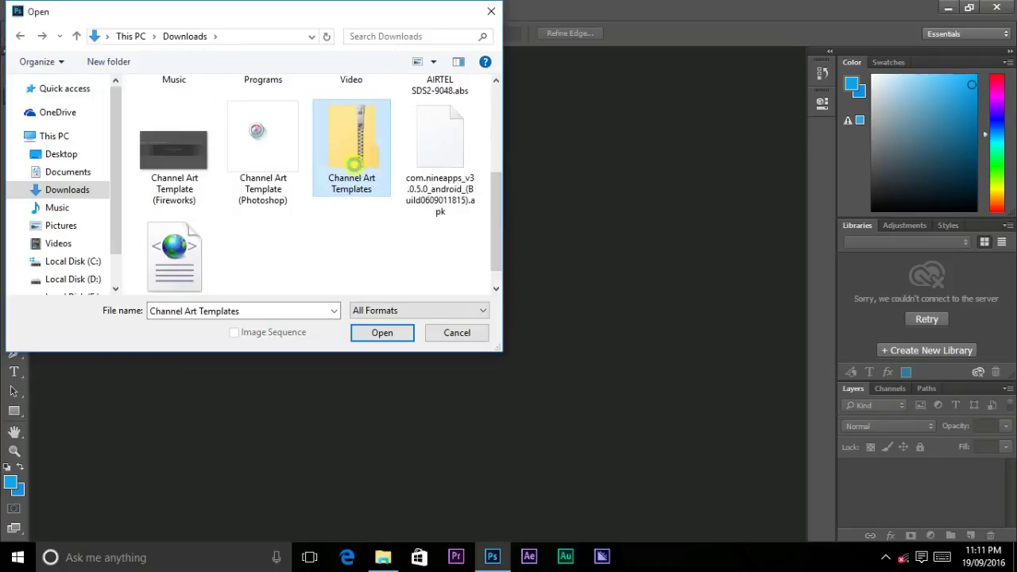
right_click(353, 164)
mouse_move(397, 285)
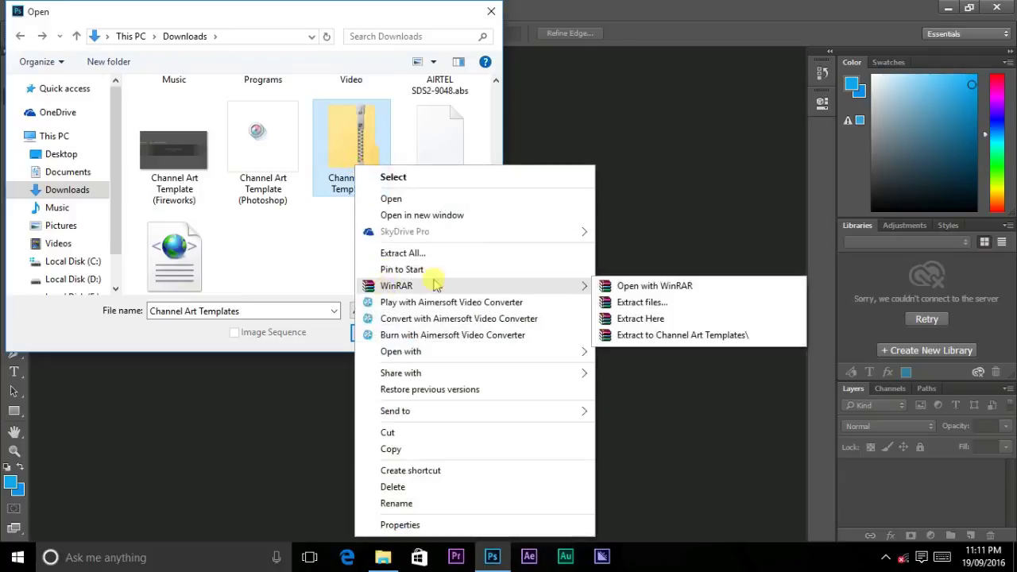
left_click(314, 238)
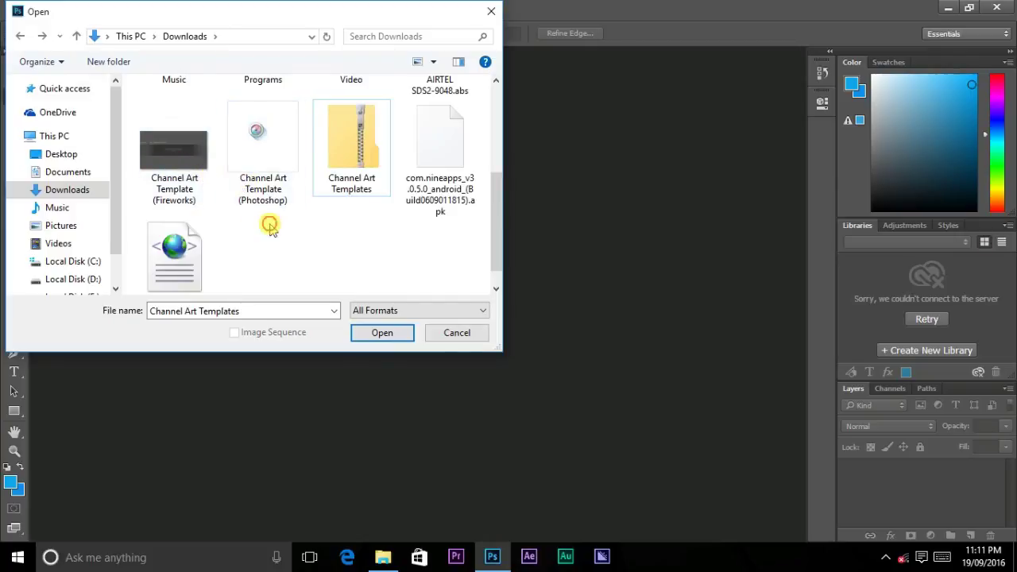
left_click(173, 159)
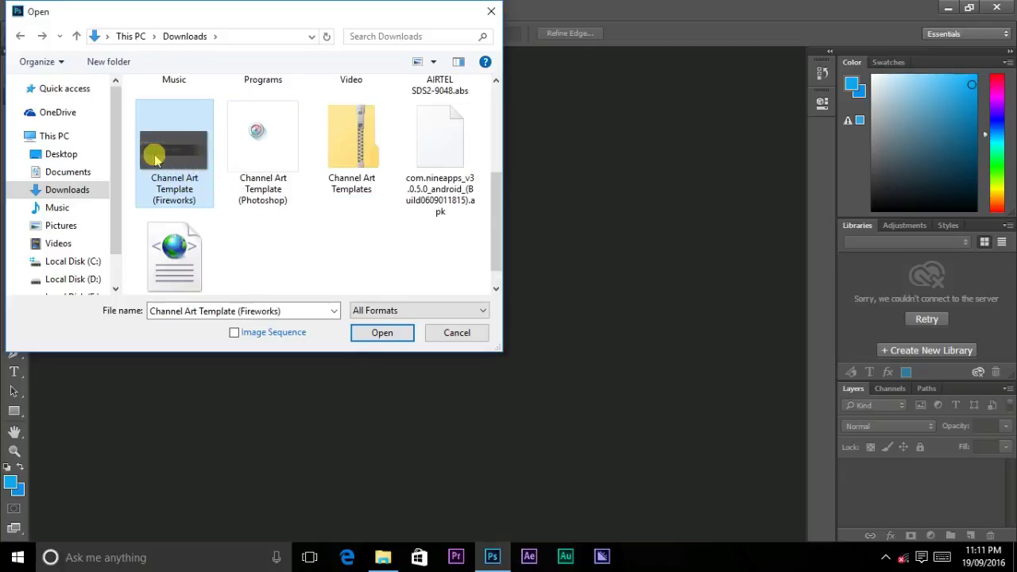
left_click(376, 334)
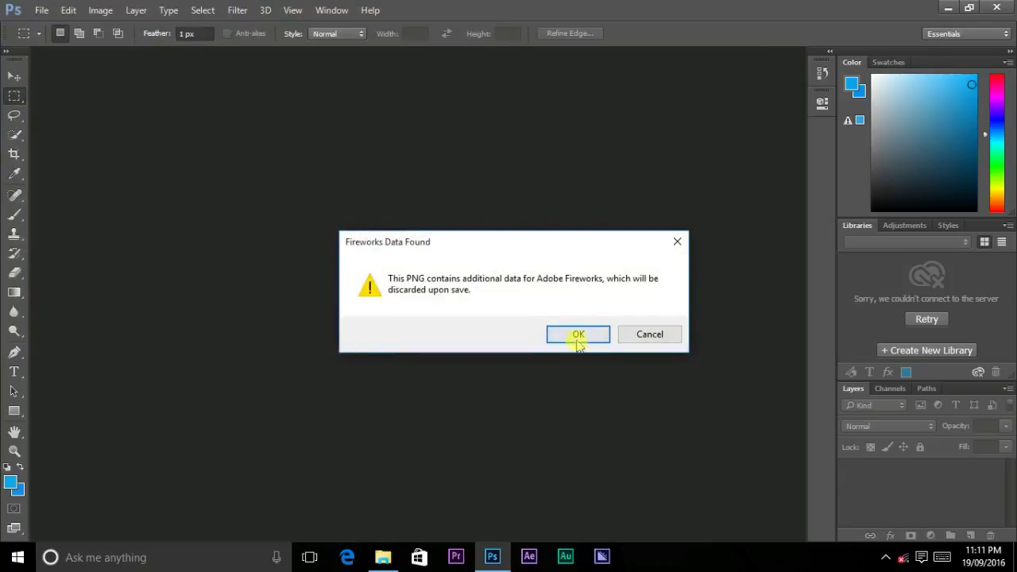
left_click(576, 333)
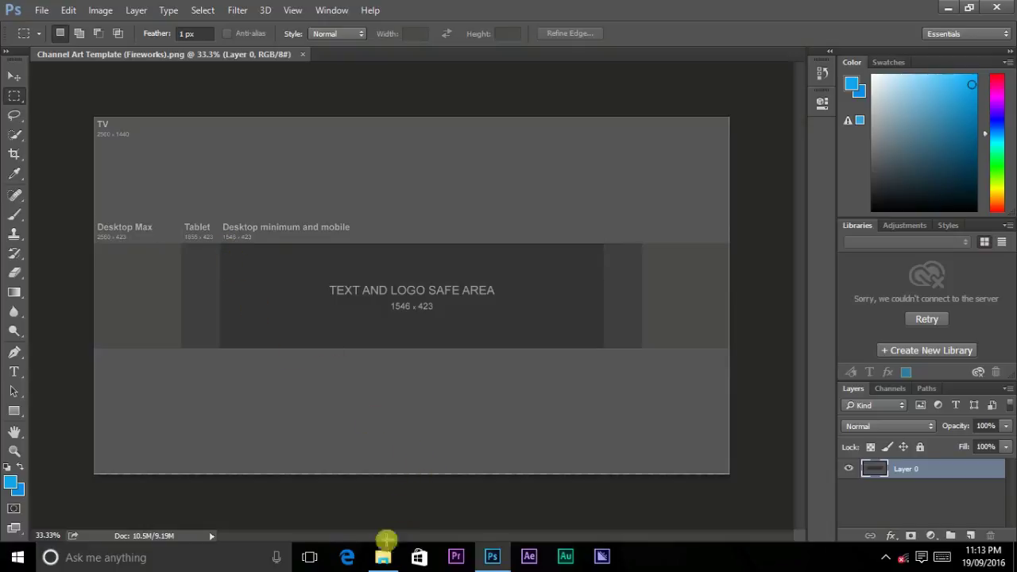
mouse_move(383, 557)
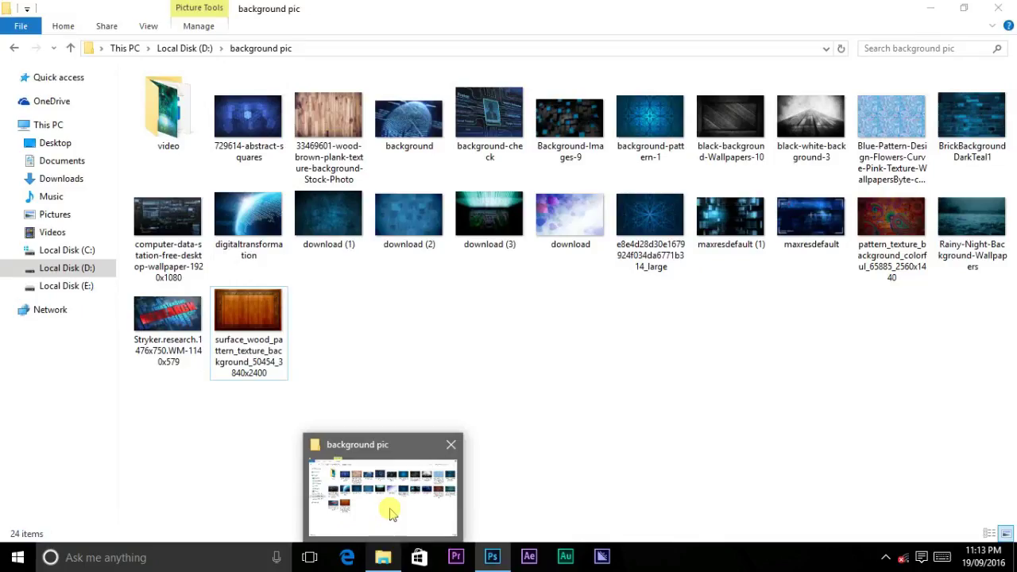
- Drag surface_wood_pattern_texture from the background pic folder onto the Photoshop canvas
left_click(390, 512)
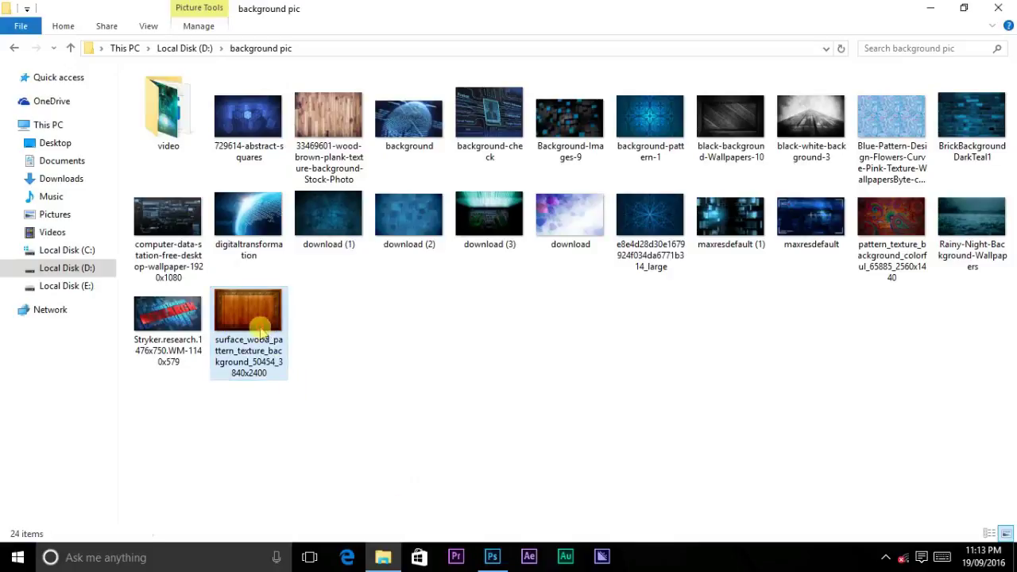
left_click_drag(259, 330, 455, 560)
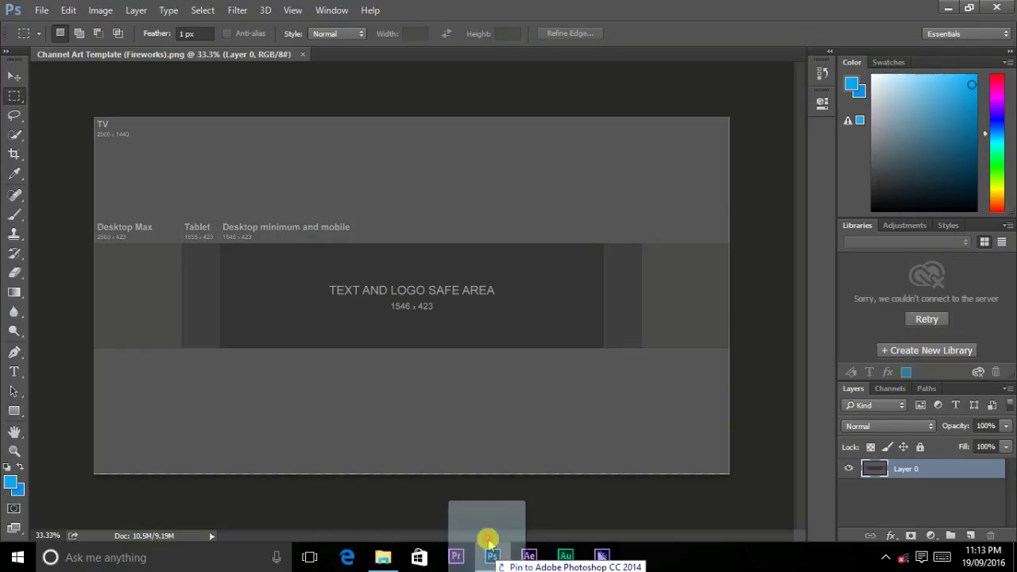
left_click_drag(455, 560, 389, 198)
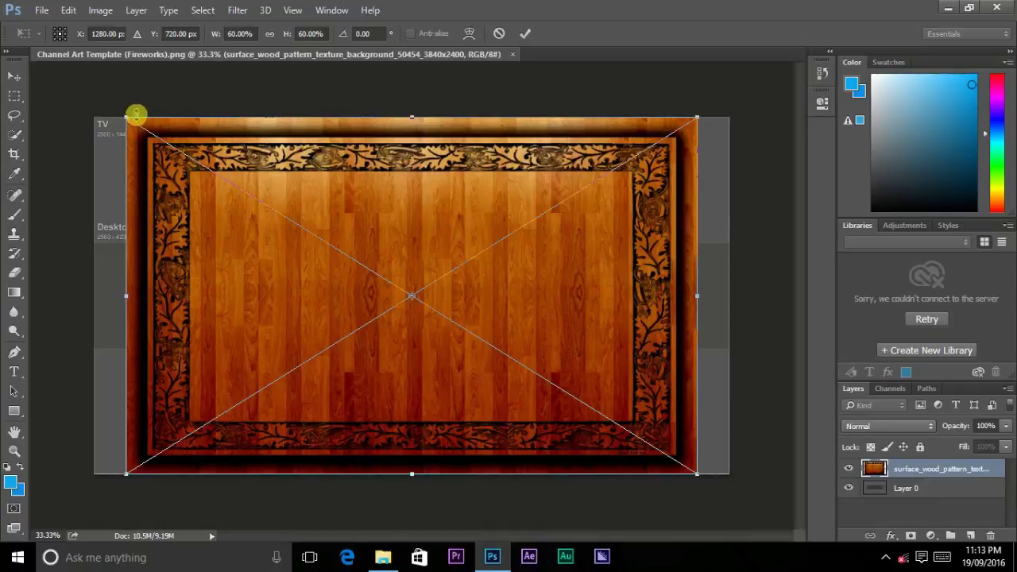
- Reshape the placed wood image into a full-width strip, about 66.67% W by 17.38% H
mouse_move(127, 119)
left_mouse_down()
mouse_move(181, 274)
mouse_move(179, 244)
left_mouse_up()
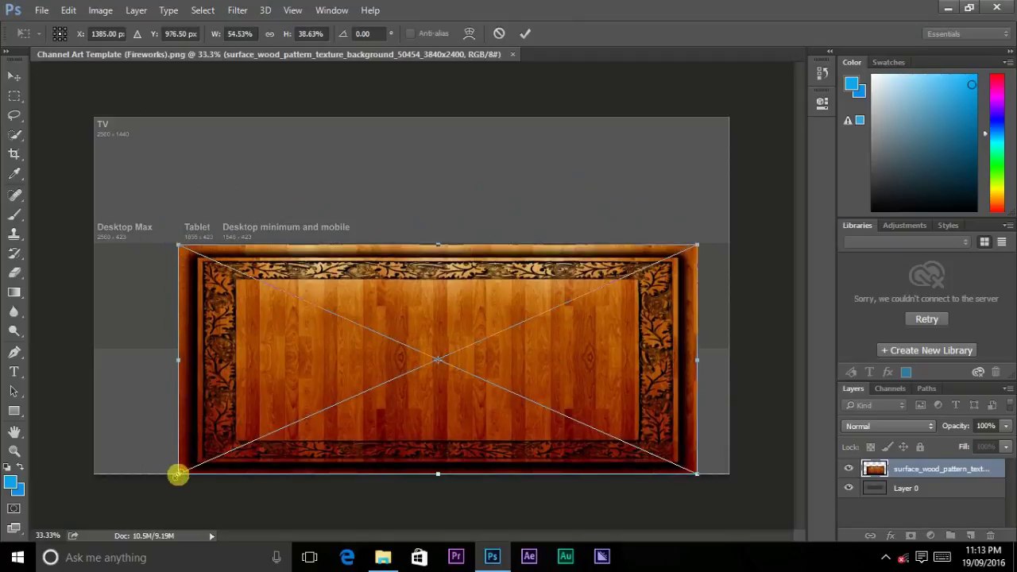
mouse_move(177, 474)
left_mouse_down()
mouse_move(186, 415)
mouse_move(177, 346)
left_mouse_up()
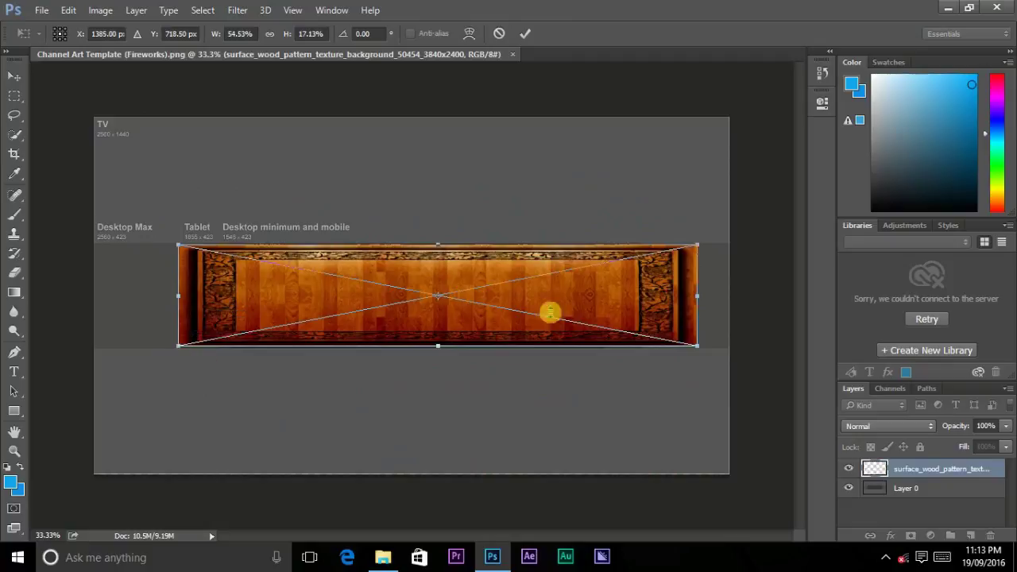
mouse_move(696, 295)
left_mouse_down()
mouse_move(595, 296)
mouse_move(640, 294)
left_mouse_up()
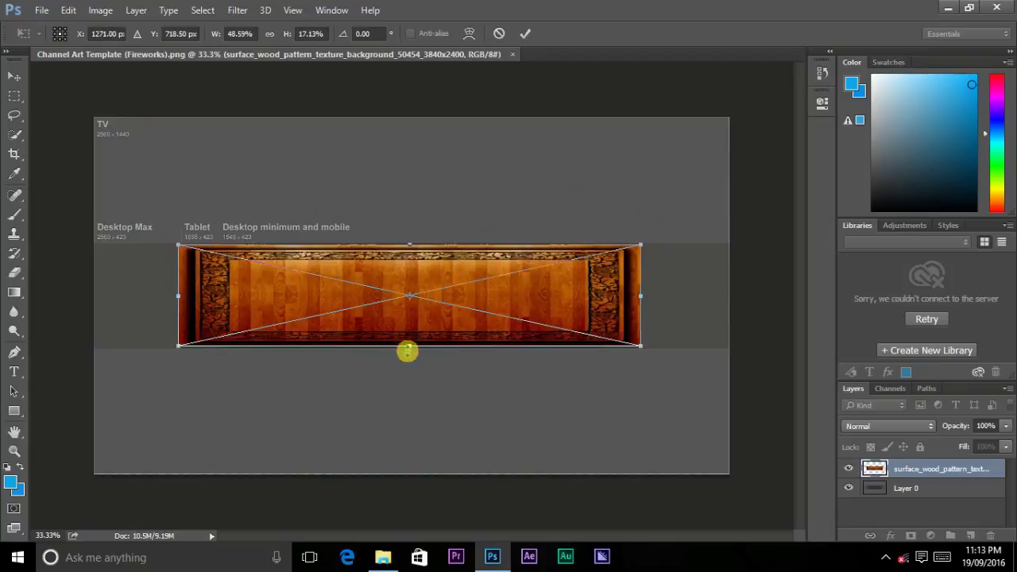
left_click_drag(407, 351, 407, 349)
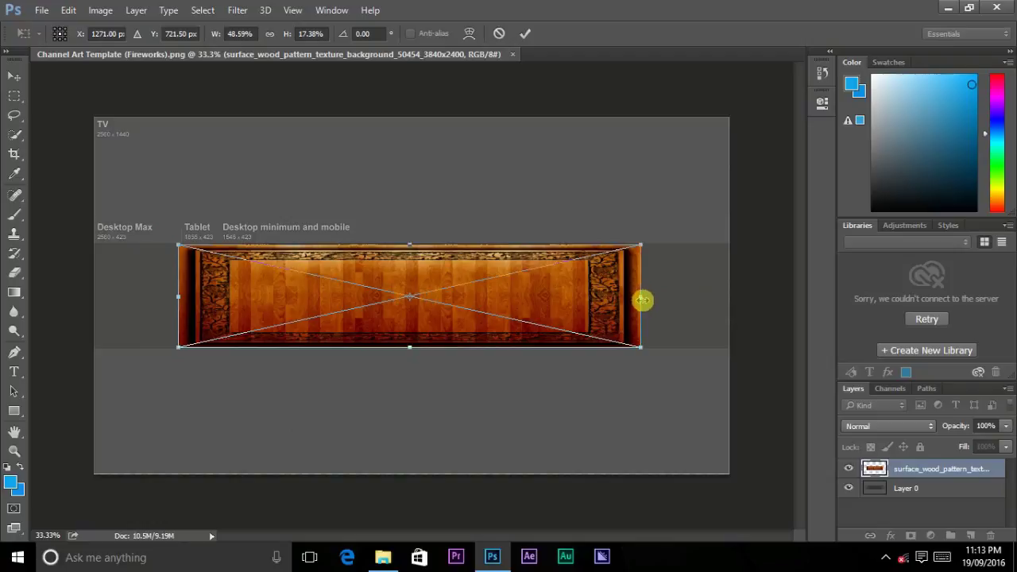
left_click_drag(641, 296, 729, 300)
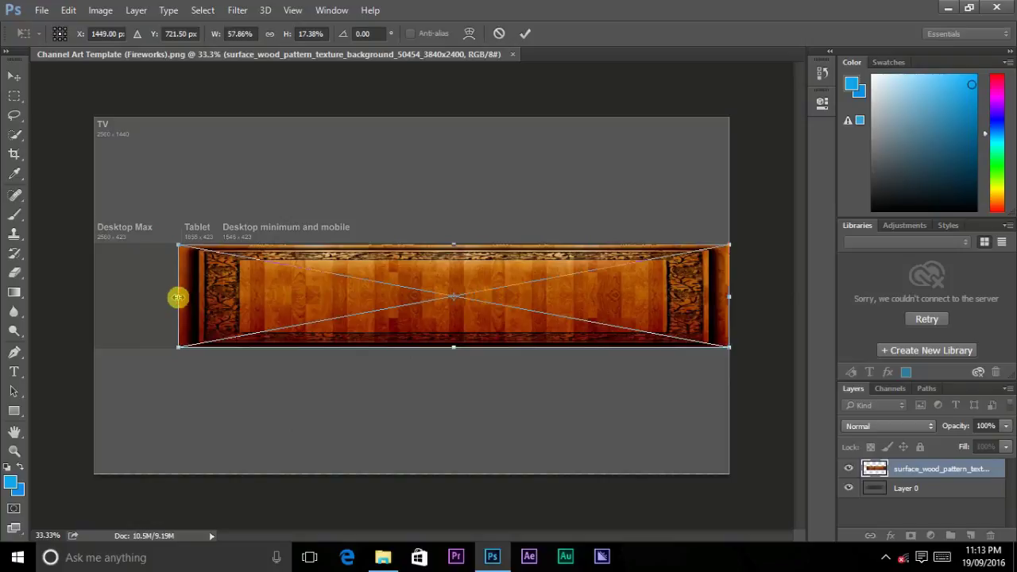
left_click_drag(178, 296, 98, 292)
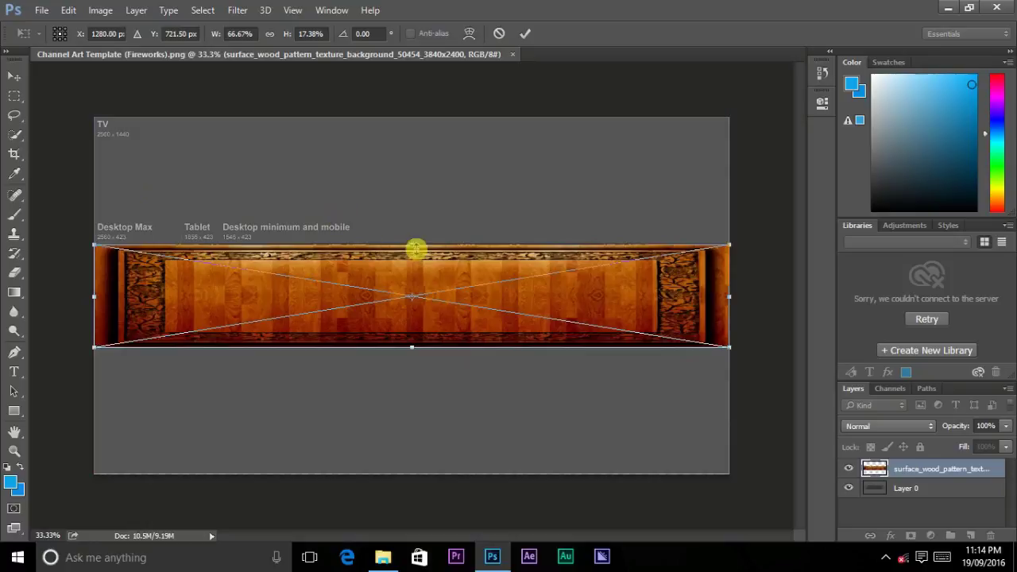
- Stretch the wood layer taller, then refit its top and bottom edges to the desktop band
left_click_drag(408, 244, 408, 117)
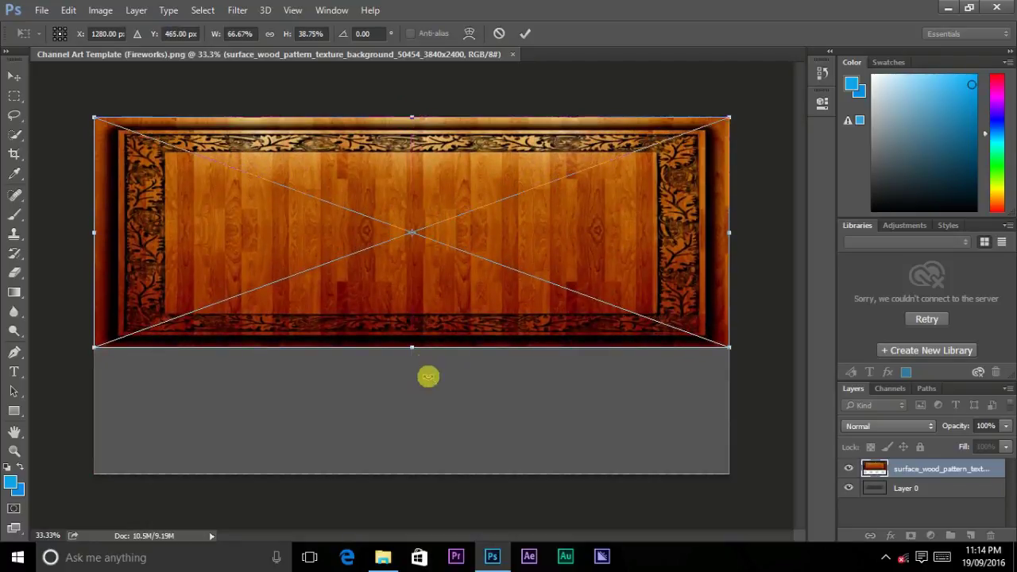
left_click_drag(410, 346, 403, 472)
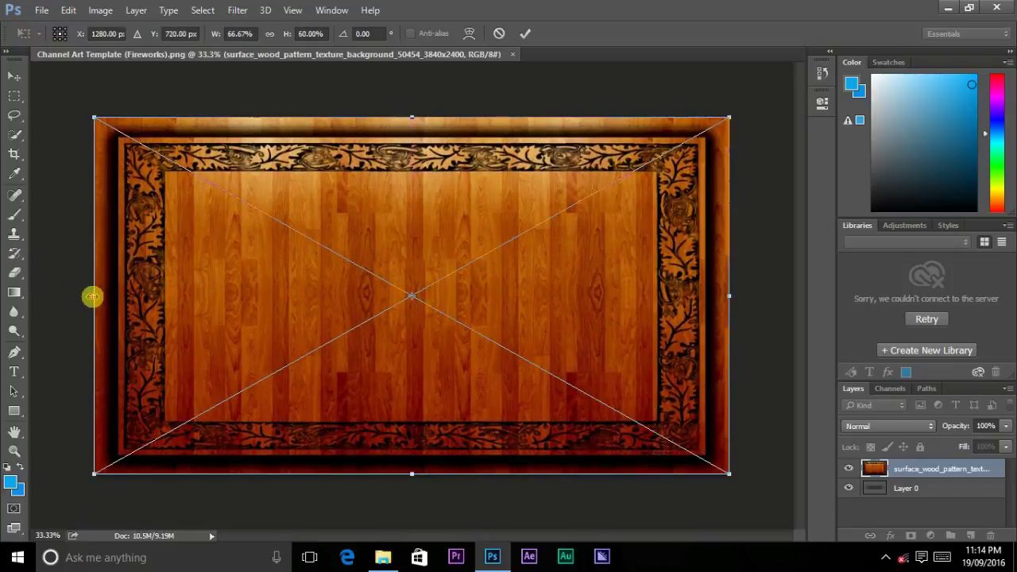
mouse_move(93, 295)
left_mouse_down()
mouse_move(225, 297)
mouse_move(93, 296)
left_mouse_up()
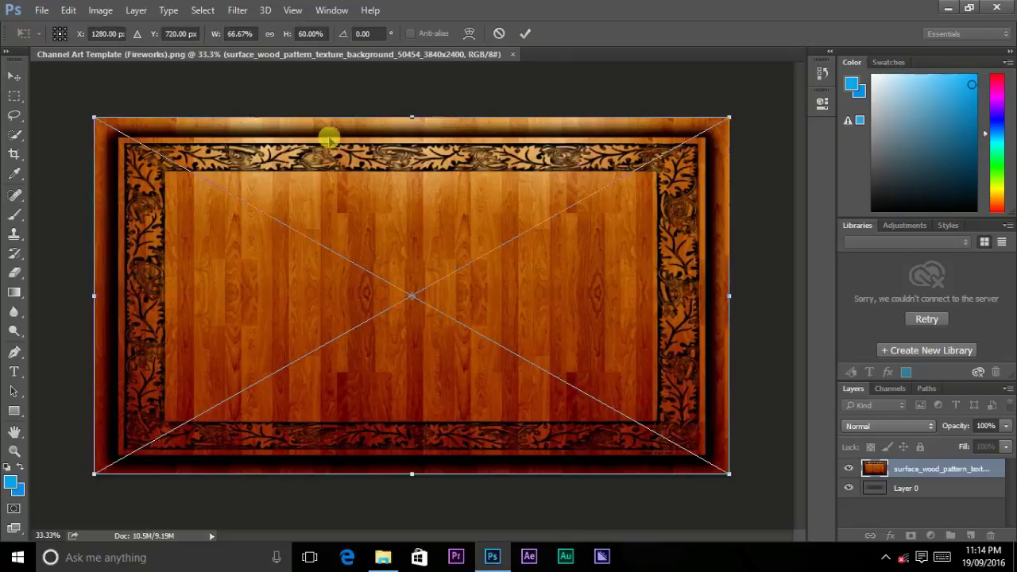
left_click_drag(411, 118, 398, 242)
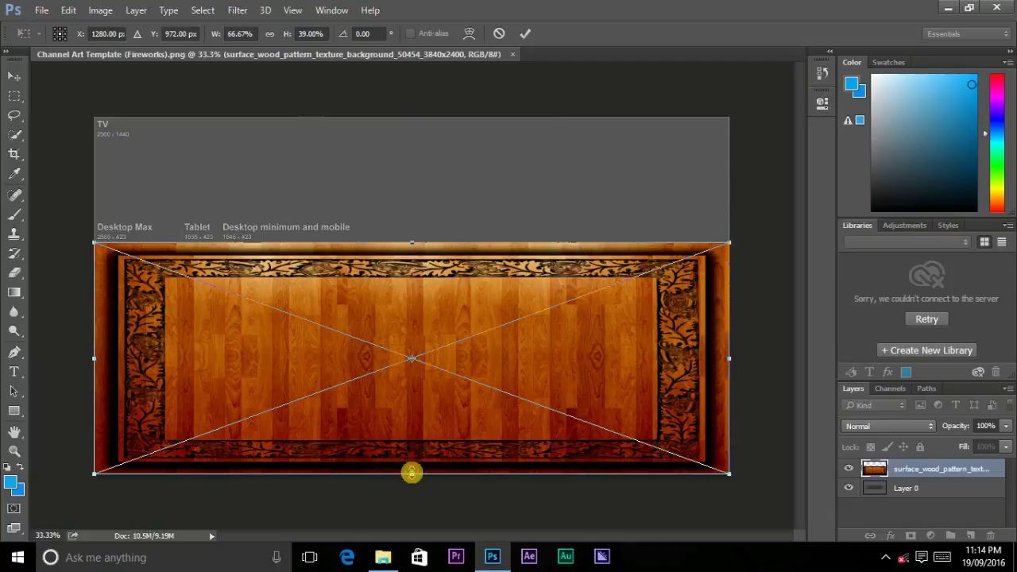
mouse_move(412, 473)
left_mouse_down()
mouse_move(408, 332)
mouse_move(410, 348)
left_mouse_up()
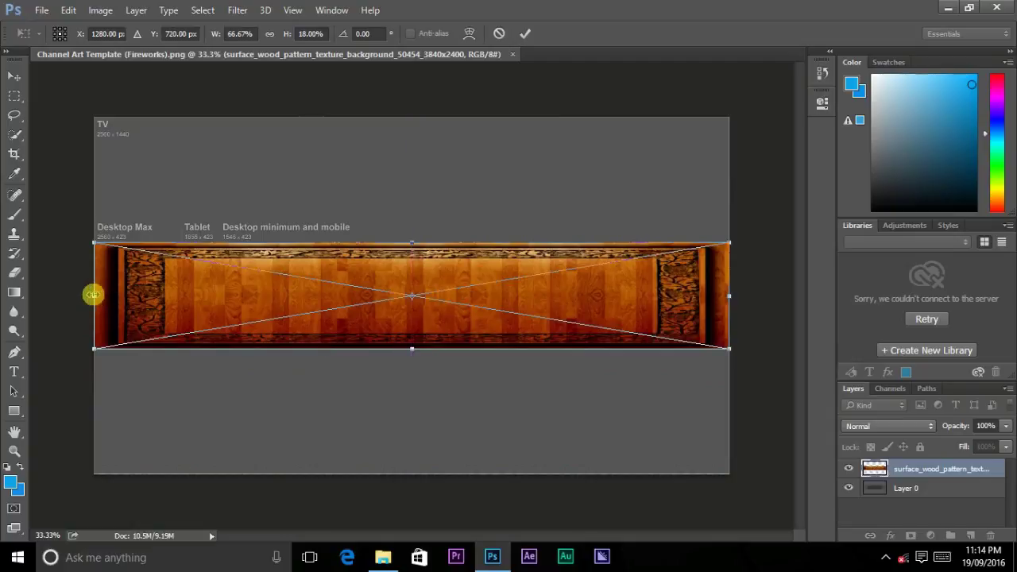
mouse_move(93, 294)
left_mouse_down()
mouse_move(118, 295)
mouse_move(93, 295)
left_mouse_up()
- Align the wood strip's left and right edges to the canvas edges, at 66.67% W by 18% H
left_click_drag(98, 296, 178, 294)
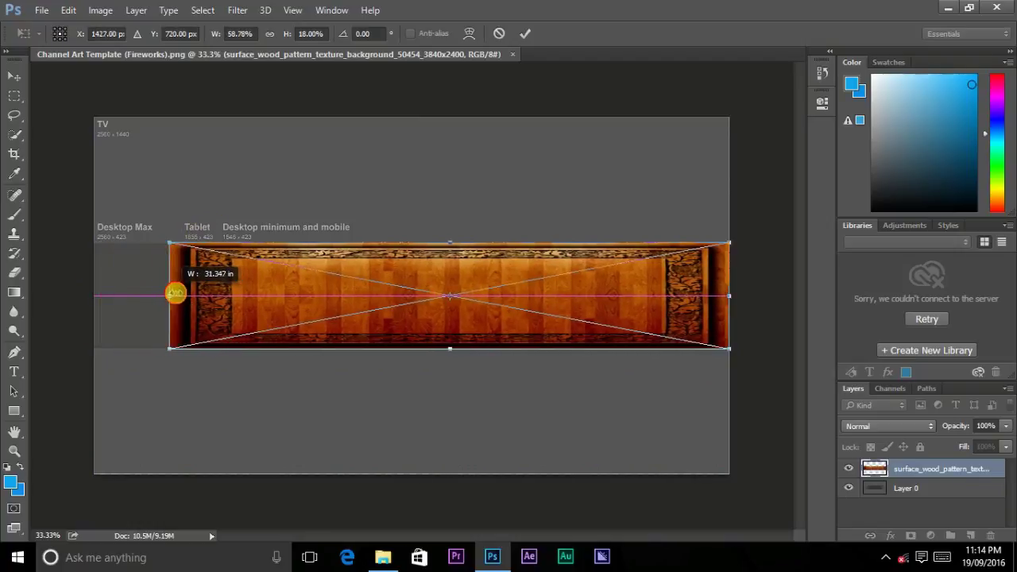
left_click_drag(178, 294, 181, 295)
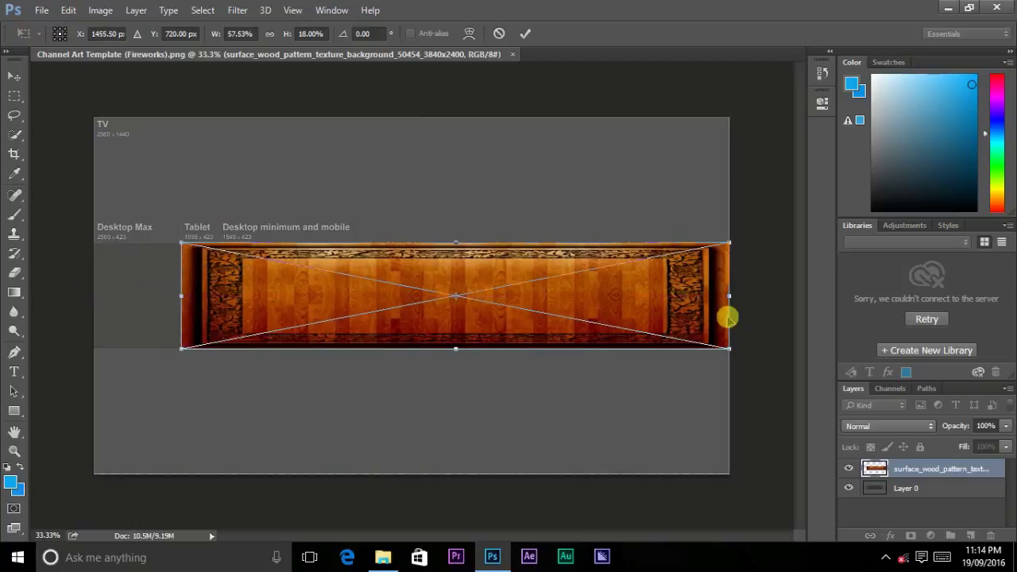
left_click_drag(729, 297, 614, 311)
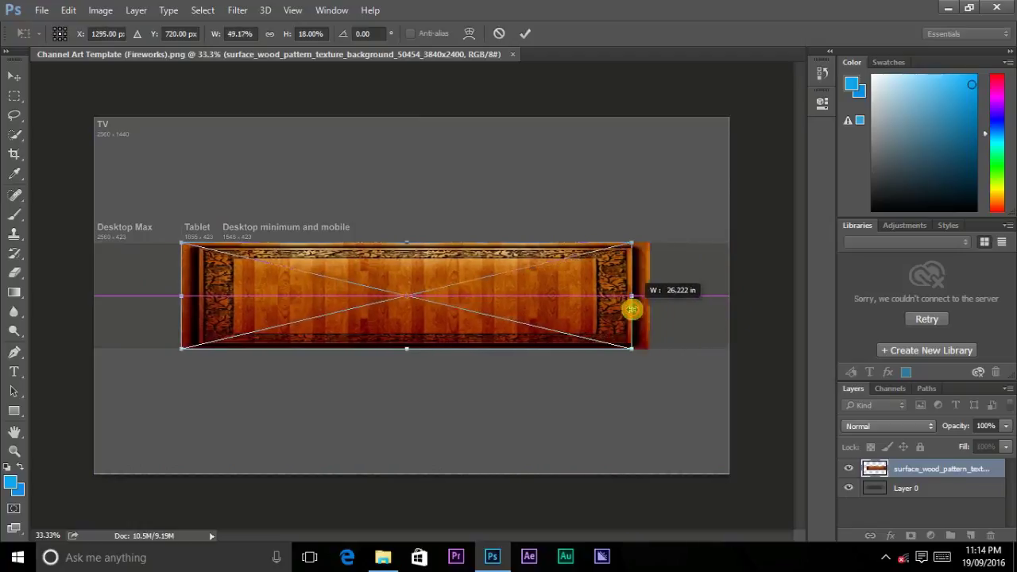
left_click_drag(614, 312, 642, 309)
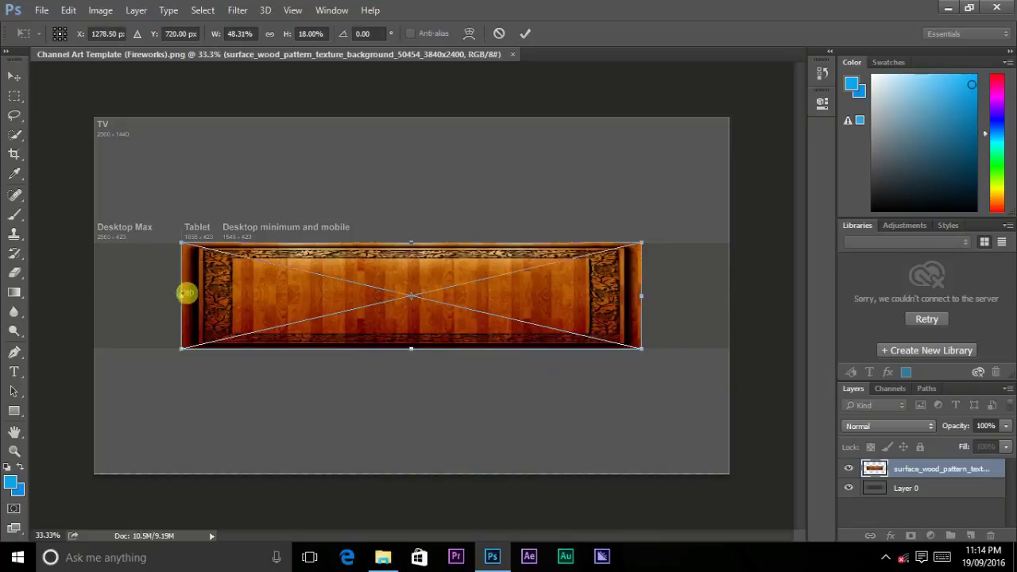
left_click_drag(179, 295, 94, 306)
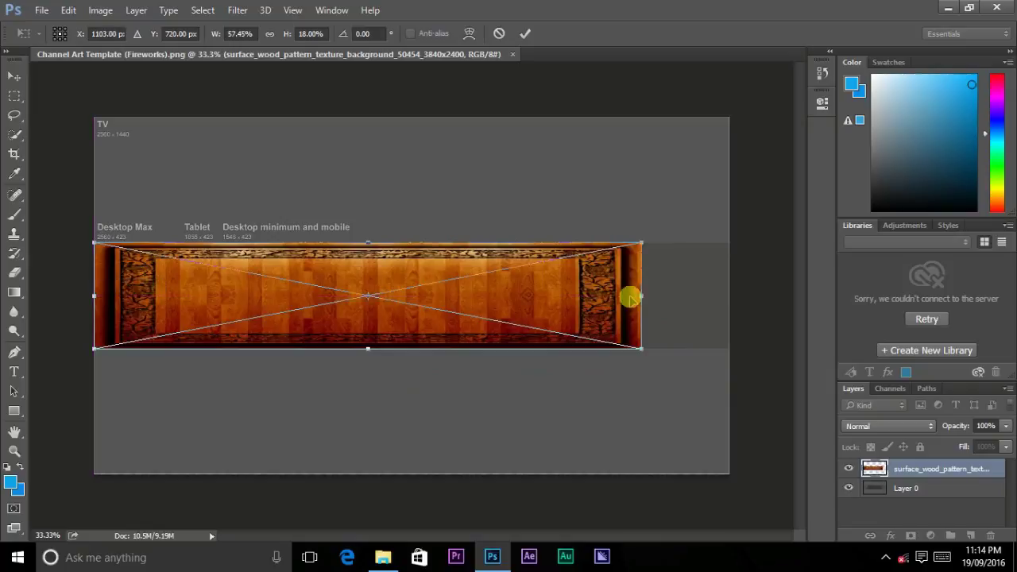
left_click_drag(644, 298, 731, 310)
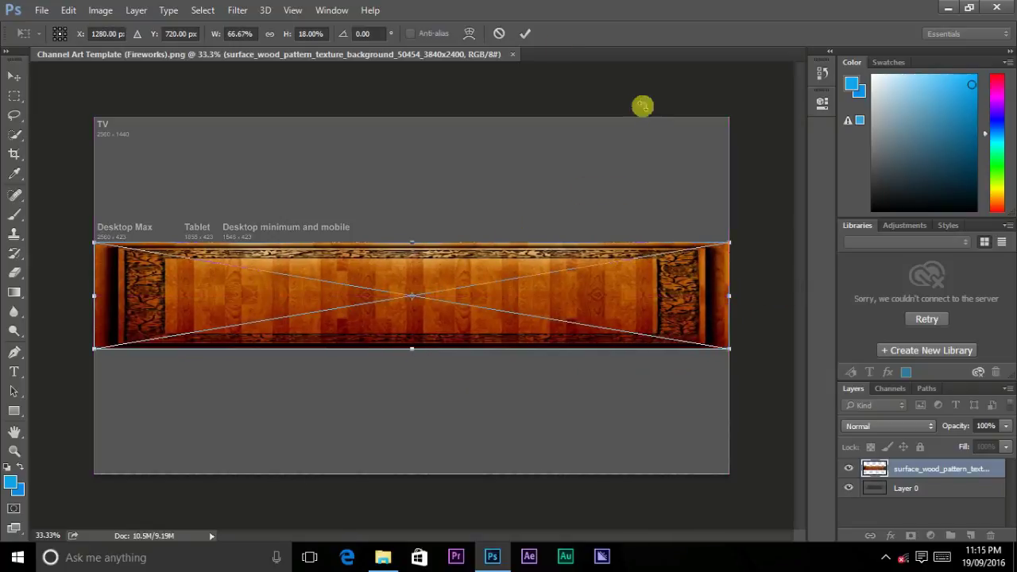
- Commit the wood texture transform and pick the Horizontal Type Tool
left_click(525, 32)
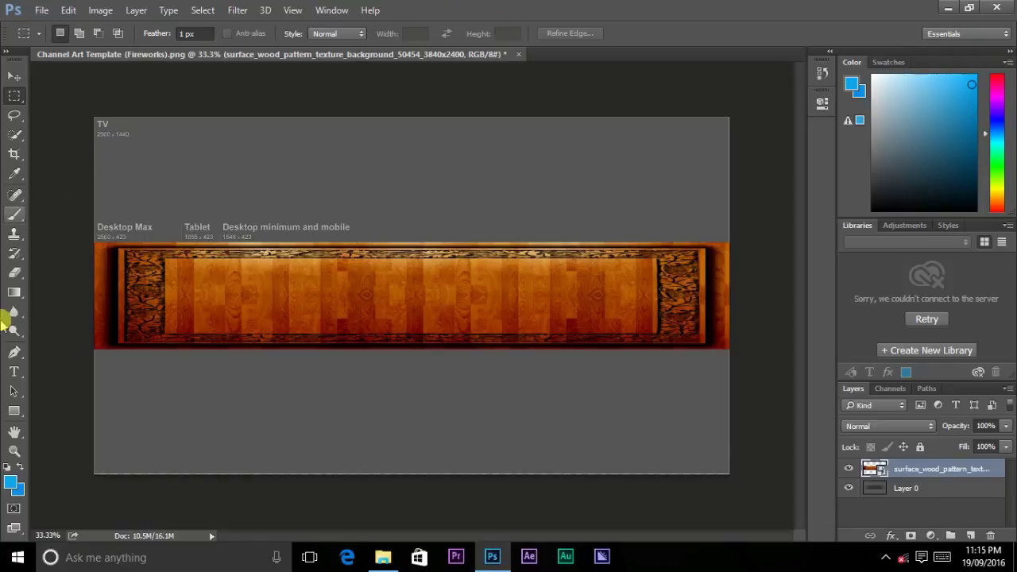
left_click(12, 371)
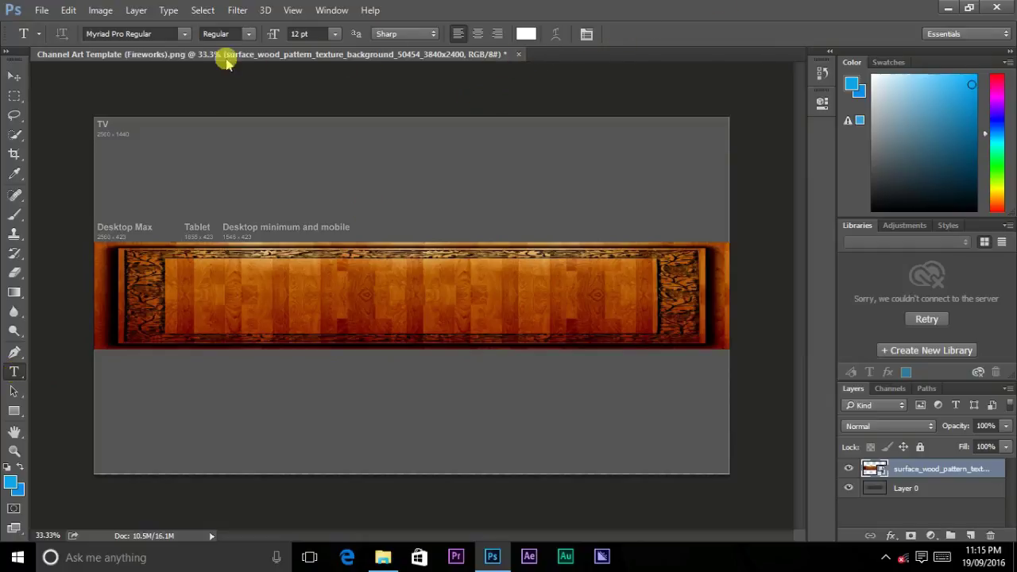
- Save the banner as a Maximum-quality (12) JPEG in Documents, then quit Photoshop without saving
left_click(42, 11)
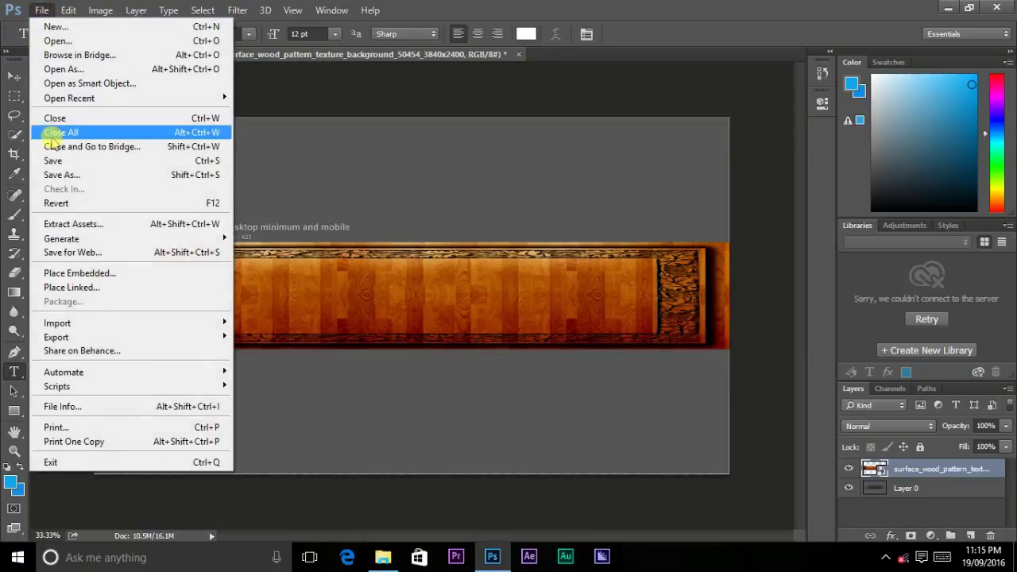
left_click(74, 175)
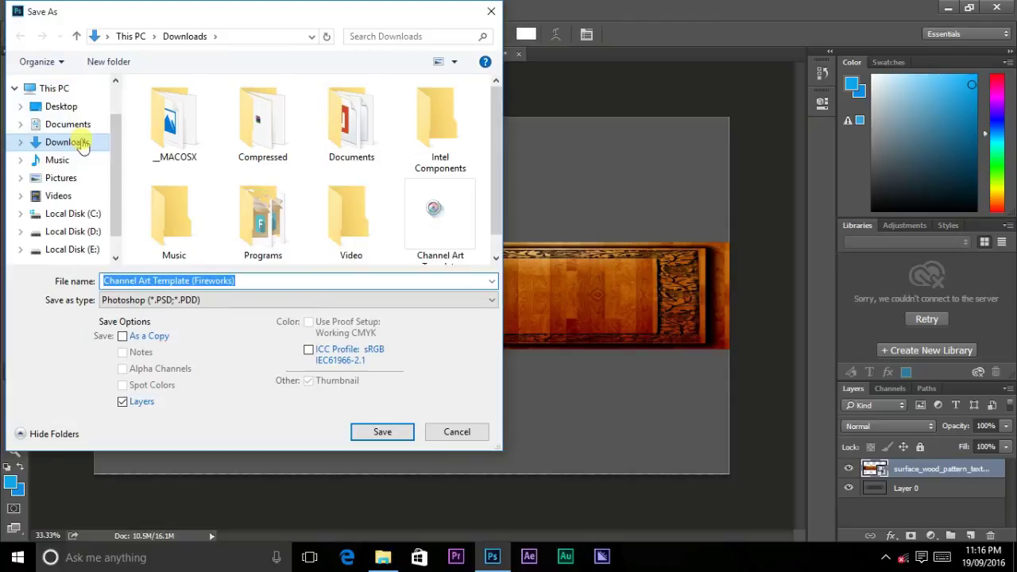
left_click(75, 125)
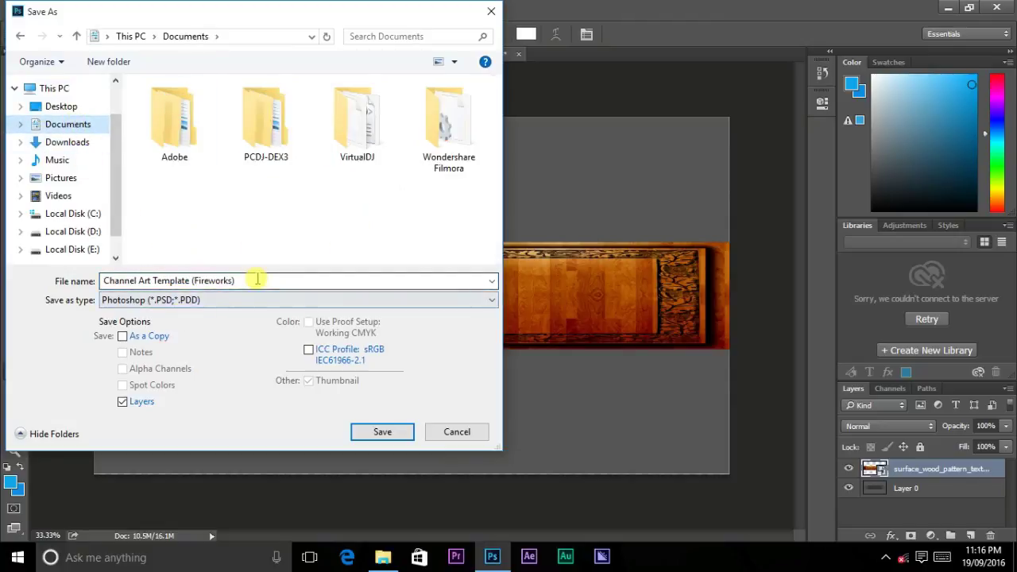
double_click(256, 279)
left_click(241, 302)
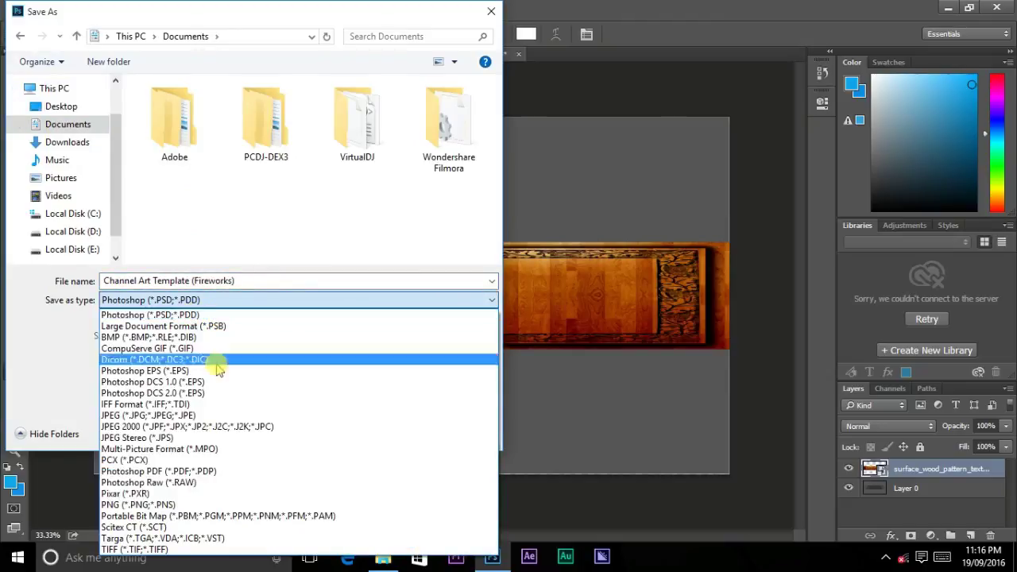
left_click(200, 415)
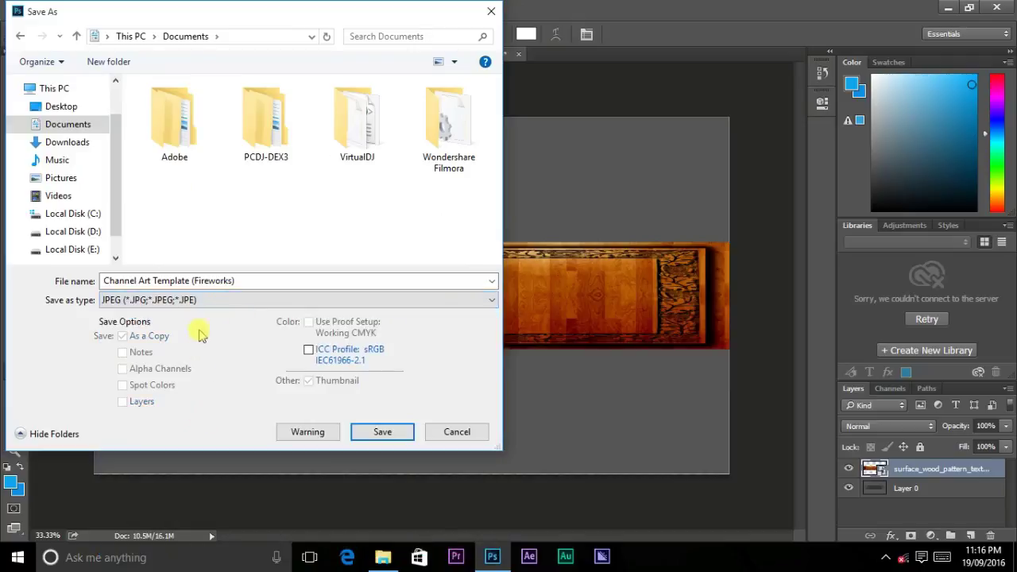
left_click(381, 431)
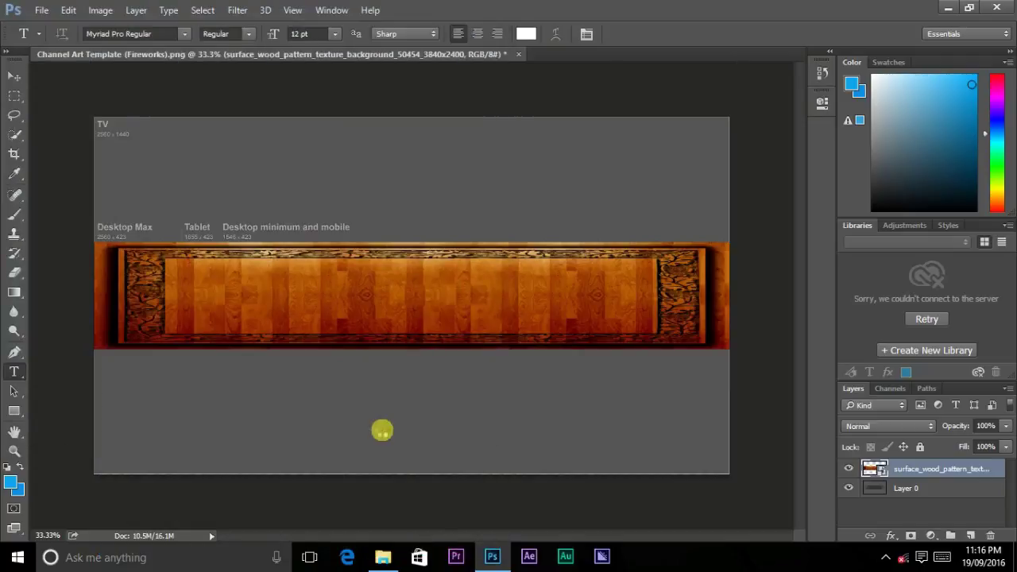
mouse_move(545, 208)
left_mouse_down()
mouse_move(421, 214)
mouse_move(545, 208)
mouse_move(526, 222)
mouse_move(503, 219)
mouse_move(540, 209)
left_mouse_up()
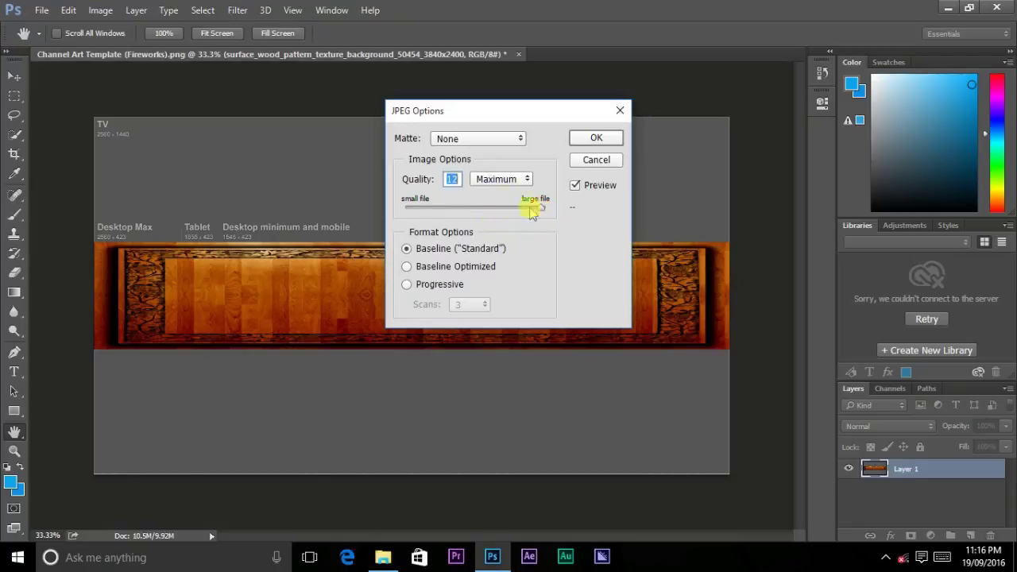
left_click(598, 138)
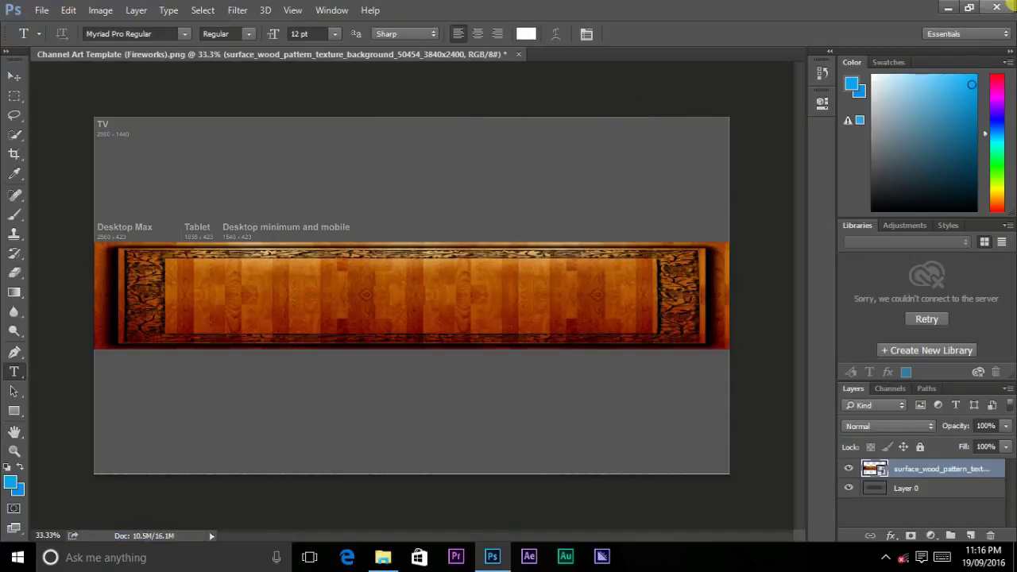
left_click(1003, 8)
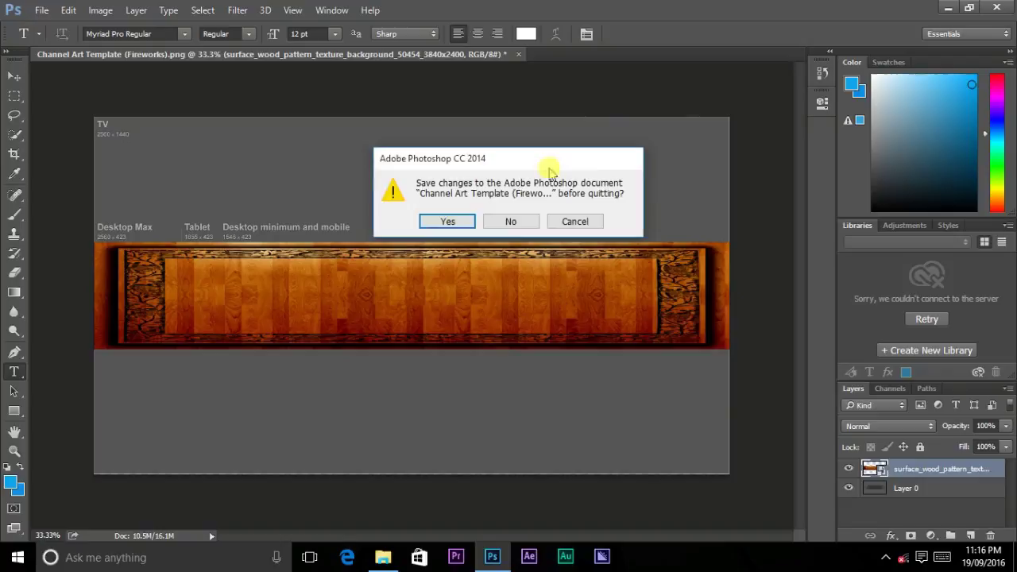
left_click(515, 222)
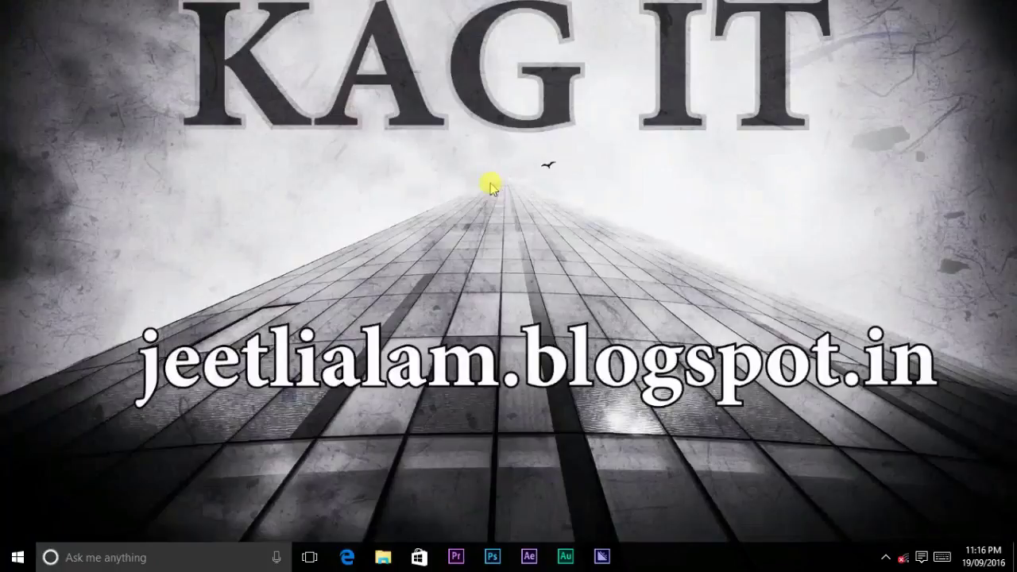
- Refresh the desktop, then launch Fotor from its Start menu tile
right_click(379, 138)
right_click(402, 137)
left_click(438, 181)
left_click(19, 560)
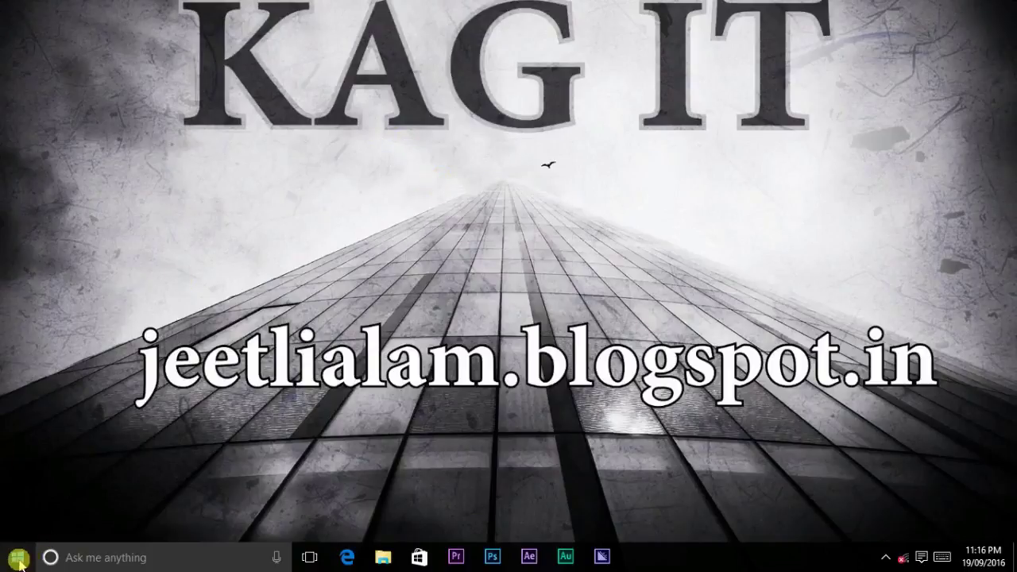
left_click(20, 562)
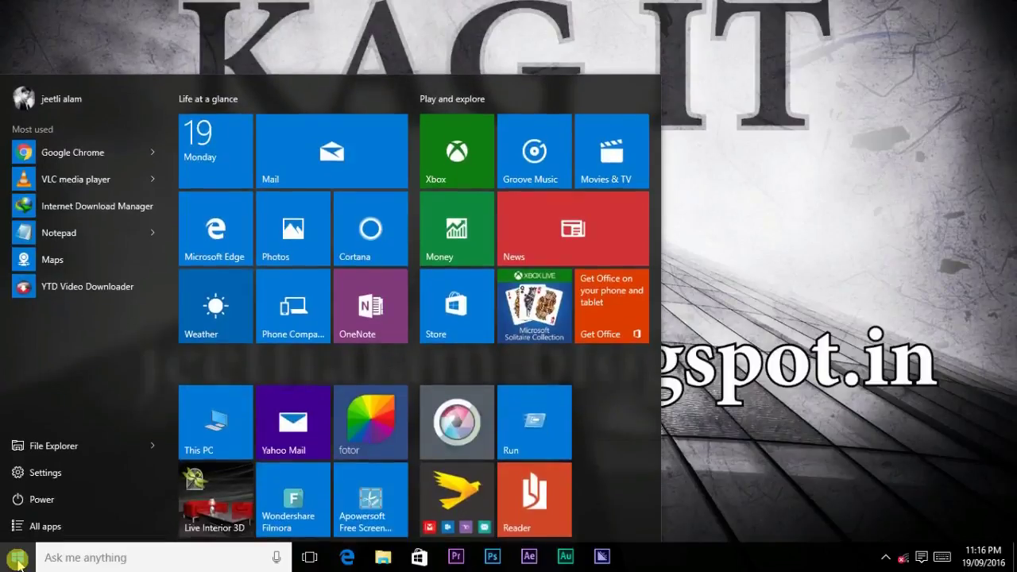
left_click(378, 435)
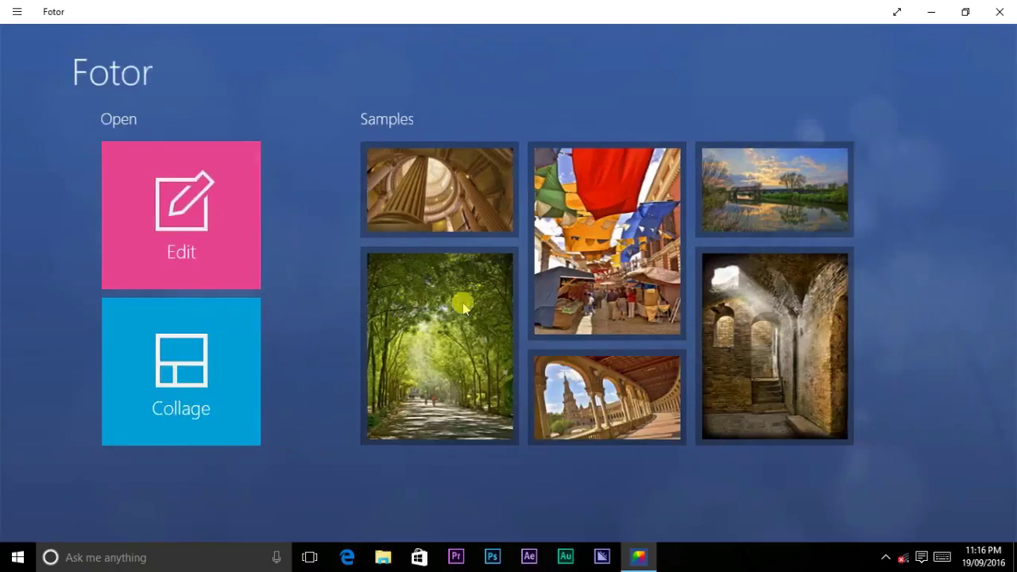
- Load the Channel Art Template (Fireworks) image from Documents into Fotor's editor
left_click(164, 230)
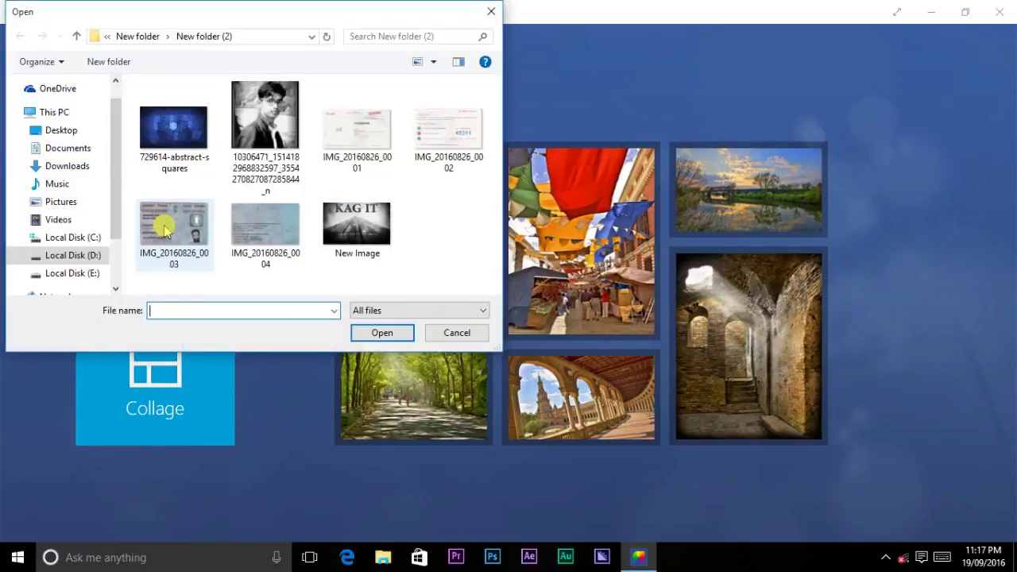
mouse_move(66, 166)
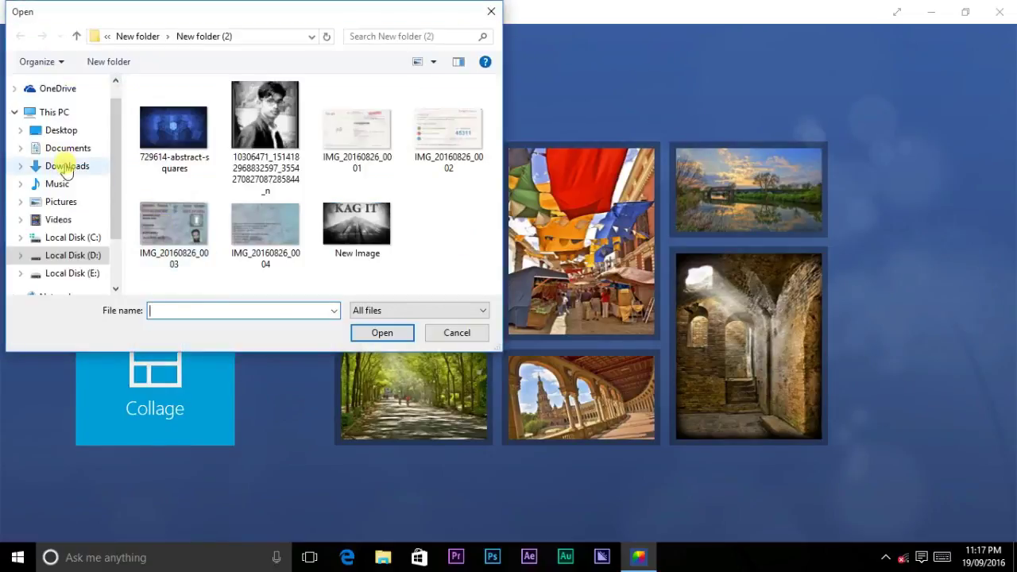
left_click(68, 150)
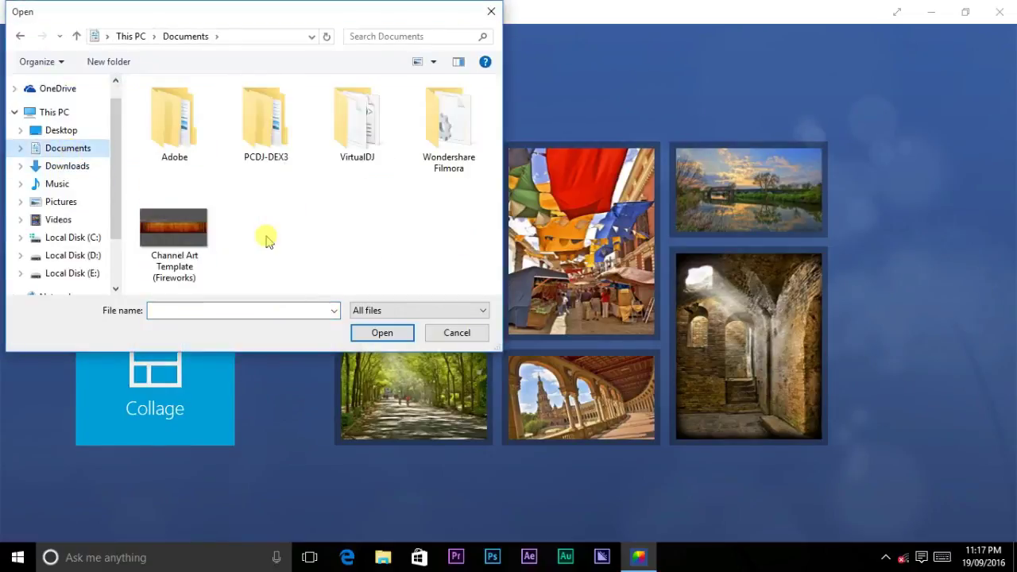
left_click(181, 228)
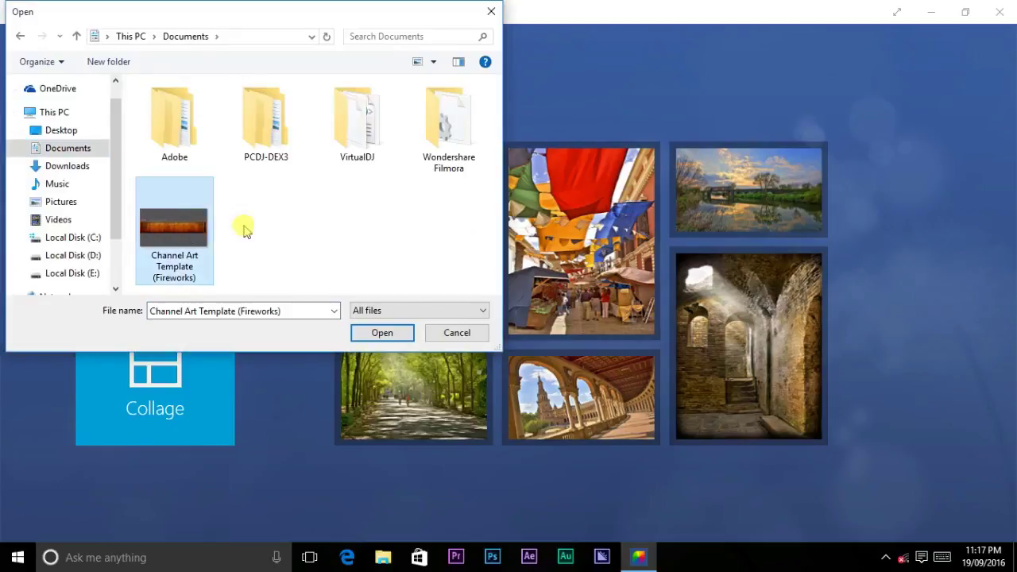
left_click(376, 332)
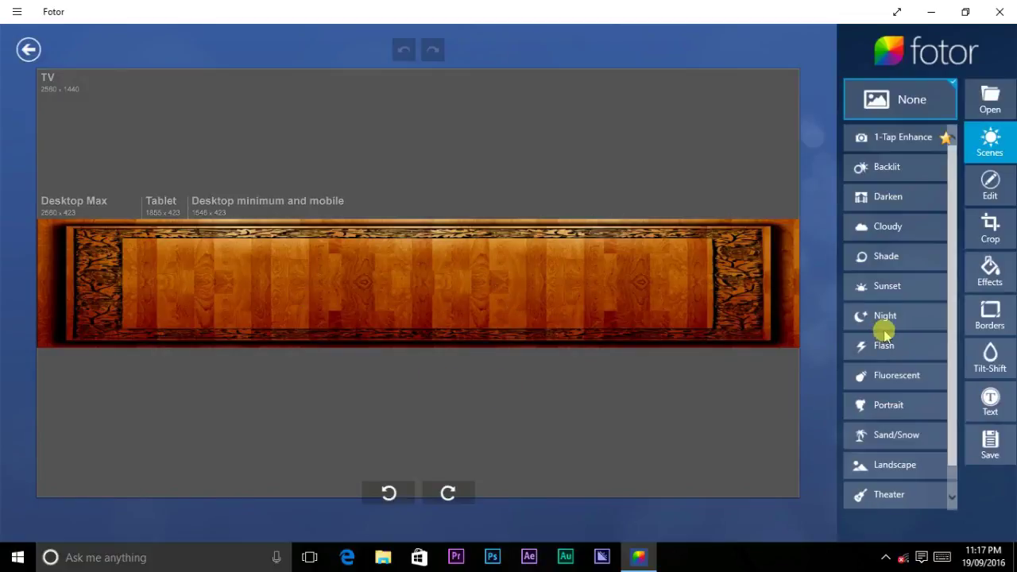
scroll(952, 382, "down", 1)
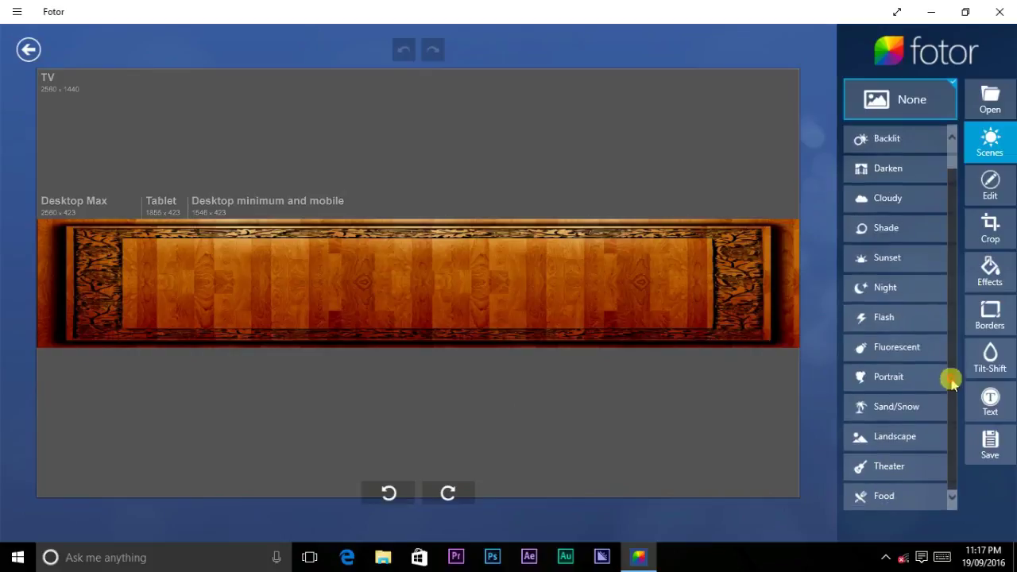
scroll(951, 385, "up", 1)
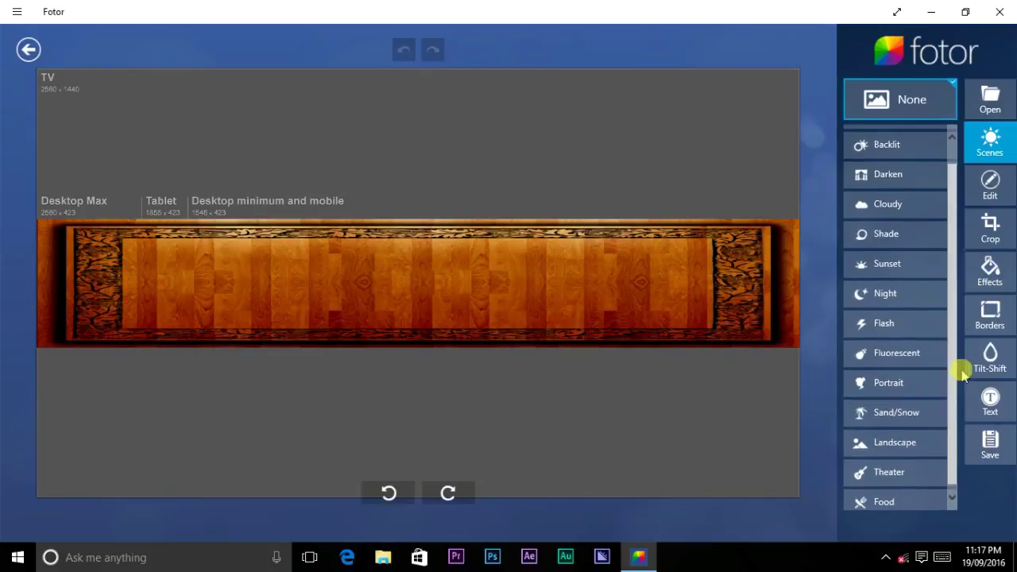
scroll(953, 386, "down", 1)
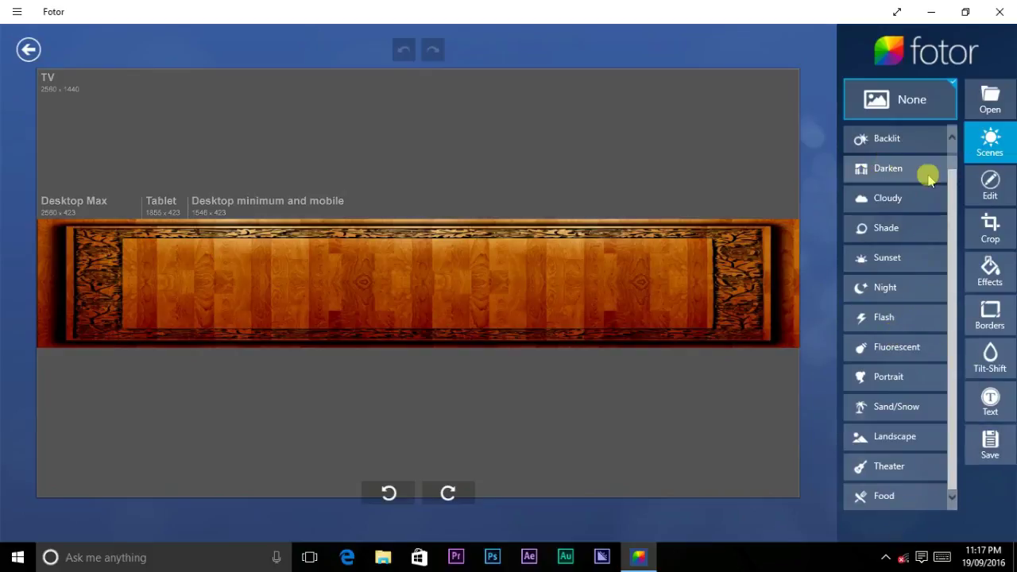
- Try the Real-Illusion, Dawn Light and Mini-Oven effects on the wood banner
left_click(985, 191)
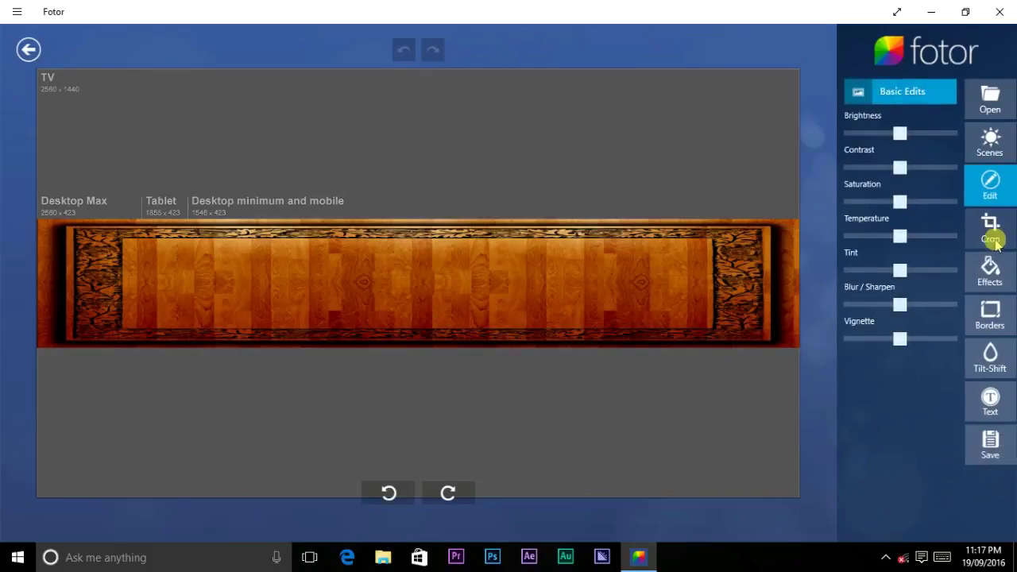
left_click(993, 232)
left_click(995, 271)
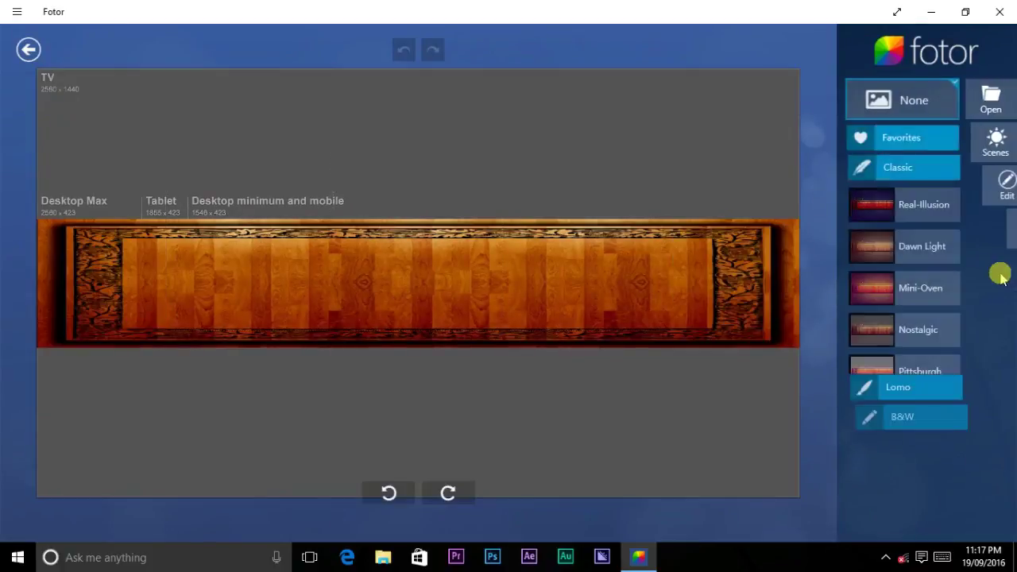
left_click(898, 213)
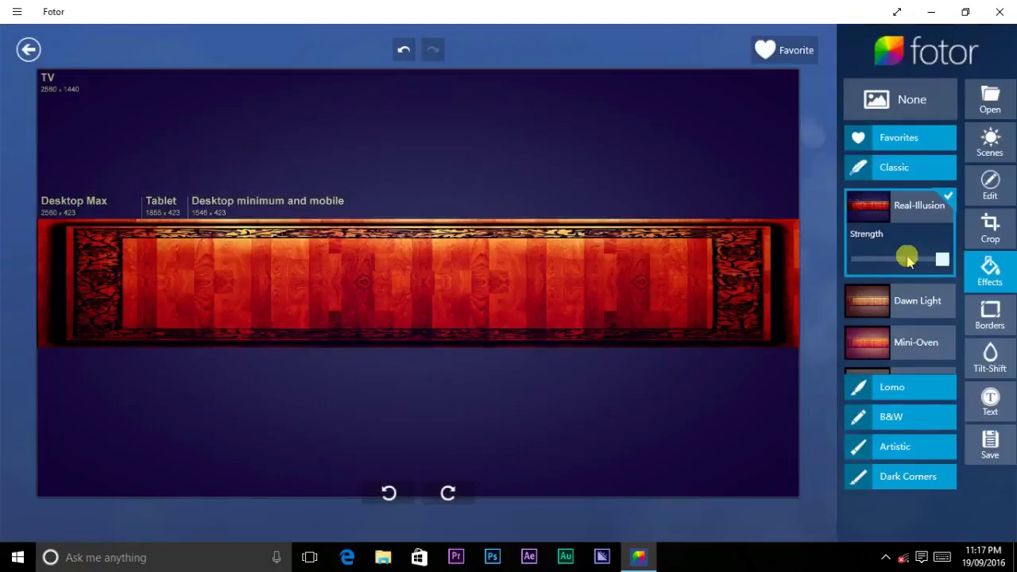
left_click(904, 301)
left_click(906, 341)
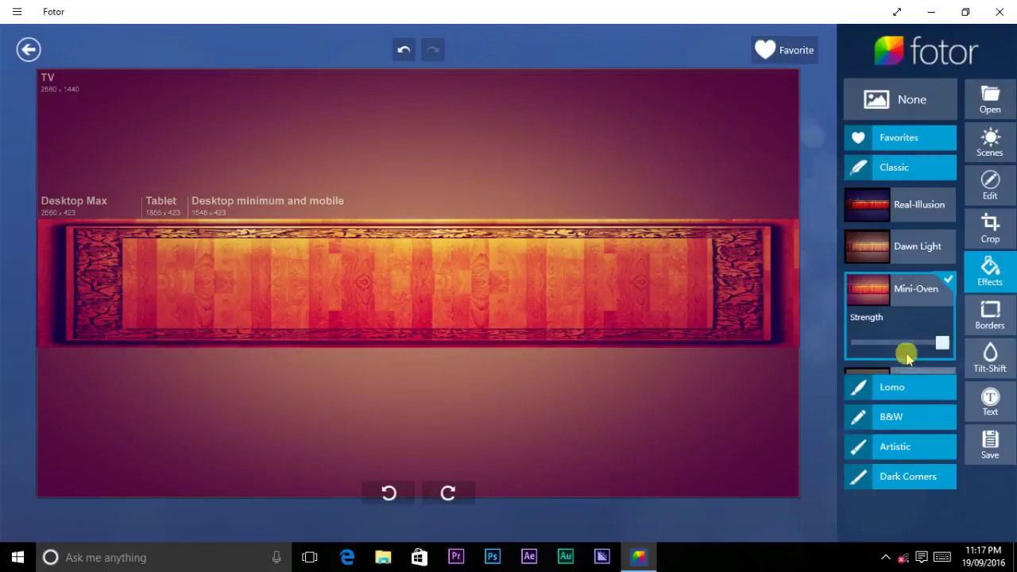
left_click(893, 171)
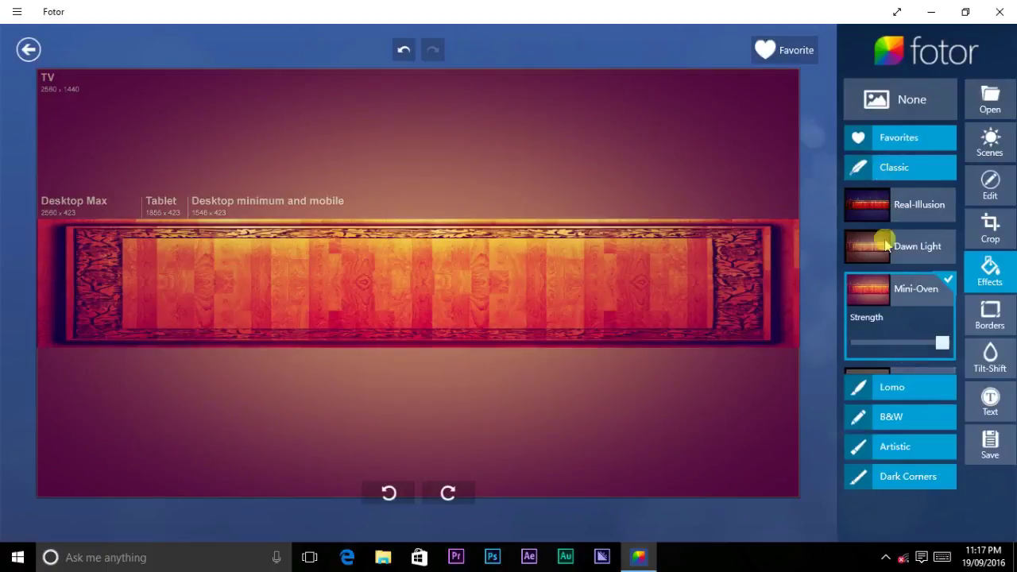
- Undo all three effects and slightly boost saturation in Basic adjustments
left_click(403, 50)
left_click(402, 50)
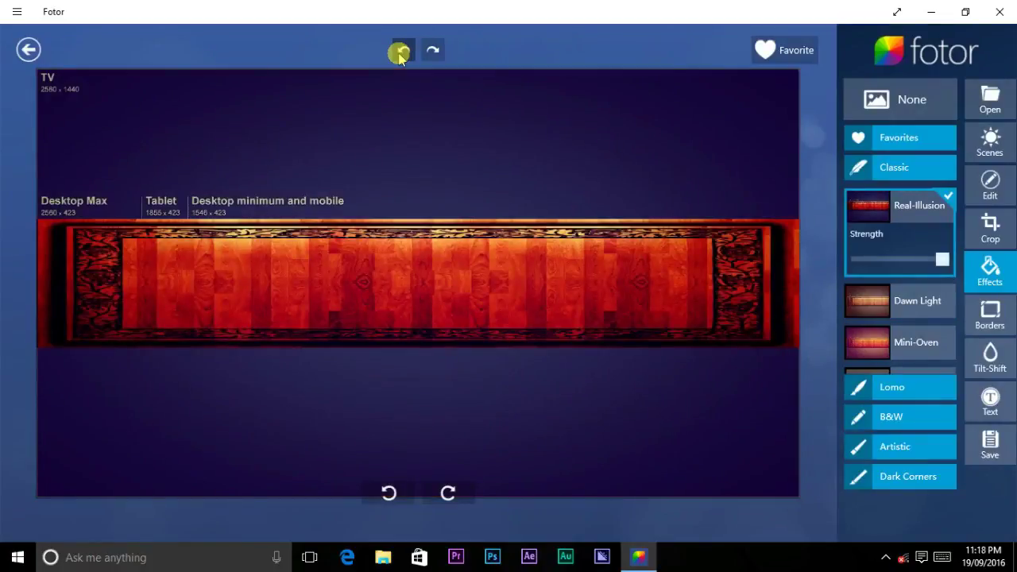
left_click(403, 50)
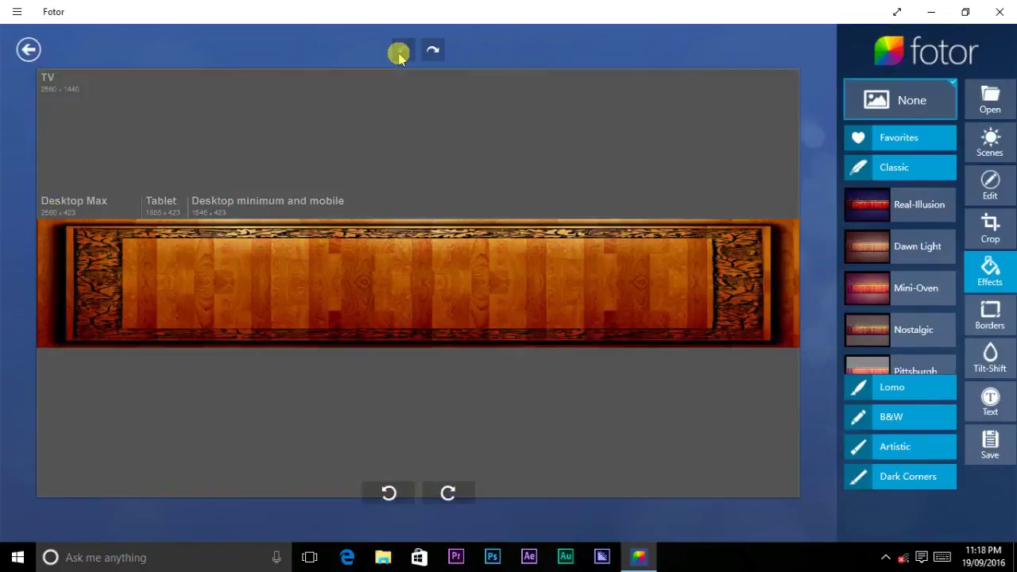
left_click(993, 187)
mouse_move(900, 201)
left_mouse_down()
mouse_move(908, 201)
mouse_move(899, 201)
left_mouse_up()
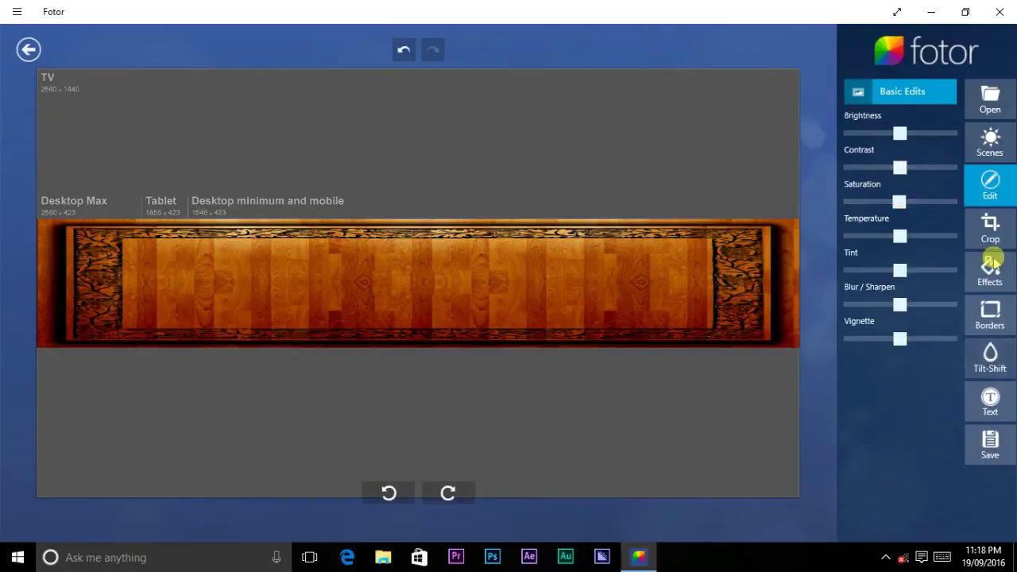
- Add a text box and replace its placeholder with the title SUNNY VX
left_click(989, 401)
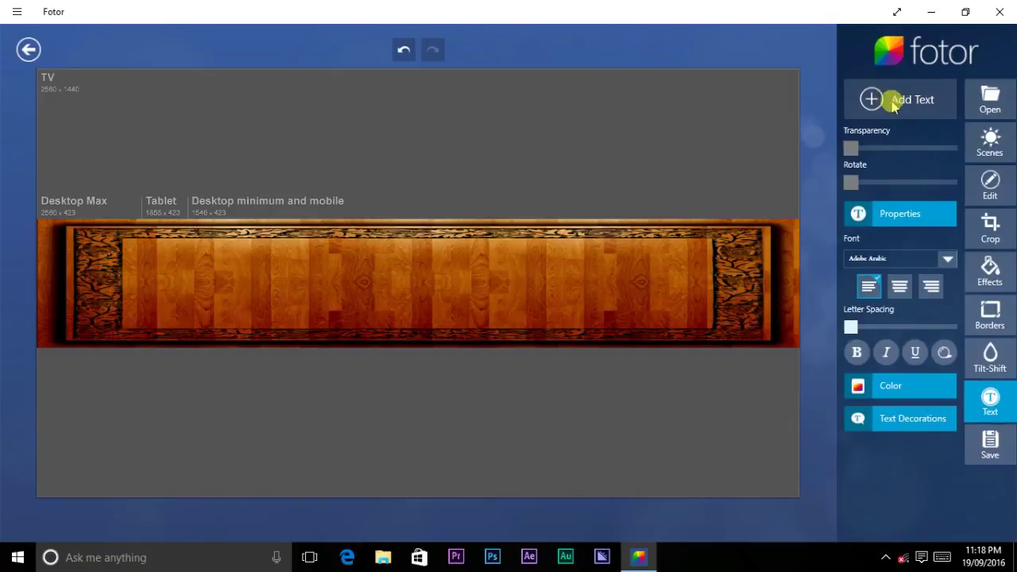
left_click(898, 104)
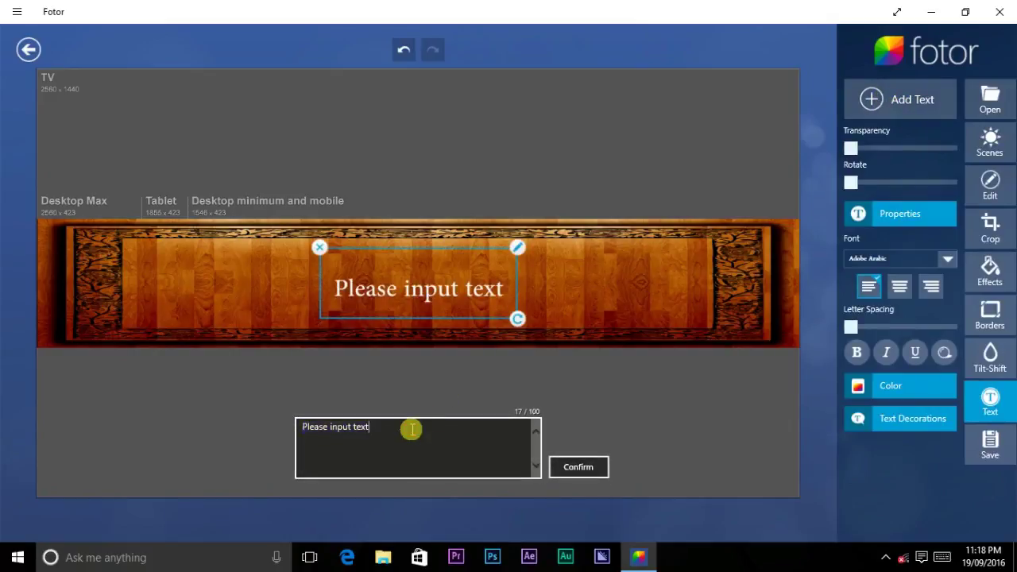
key("BackSpace")
key("BackSpace")
key("BackSpace")
key("BackSpace")
key("BackSpace")
key("BackSpace")
key("BackSpace")
type("S")
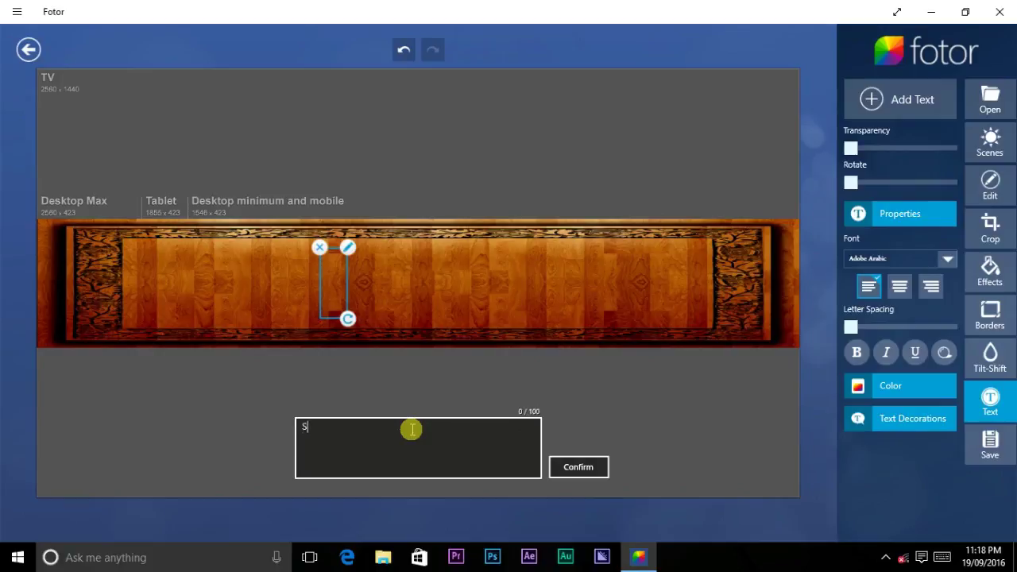
type("U")
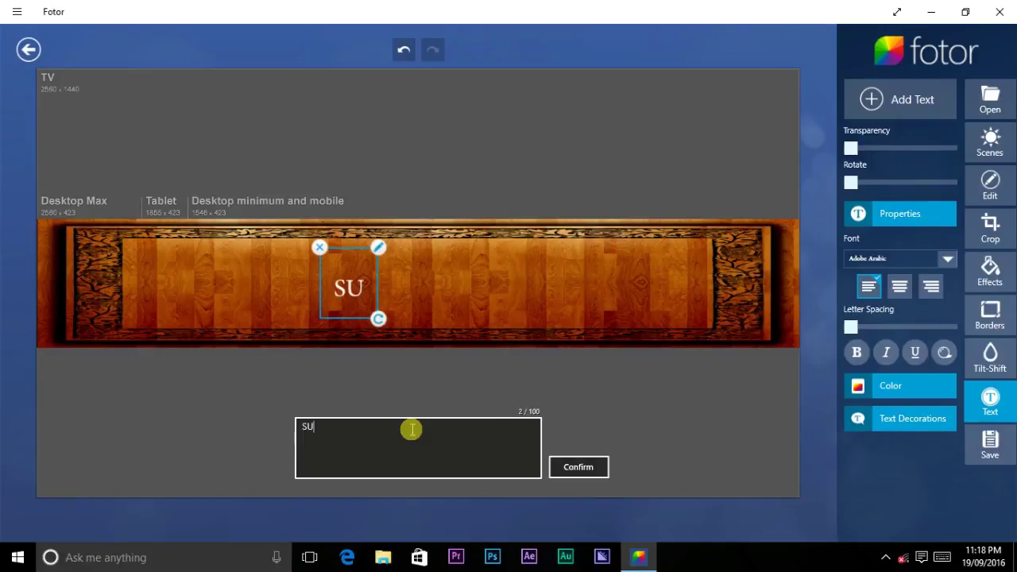
type("NN")
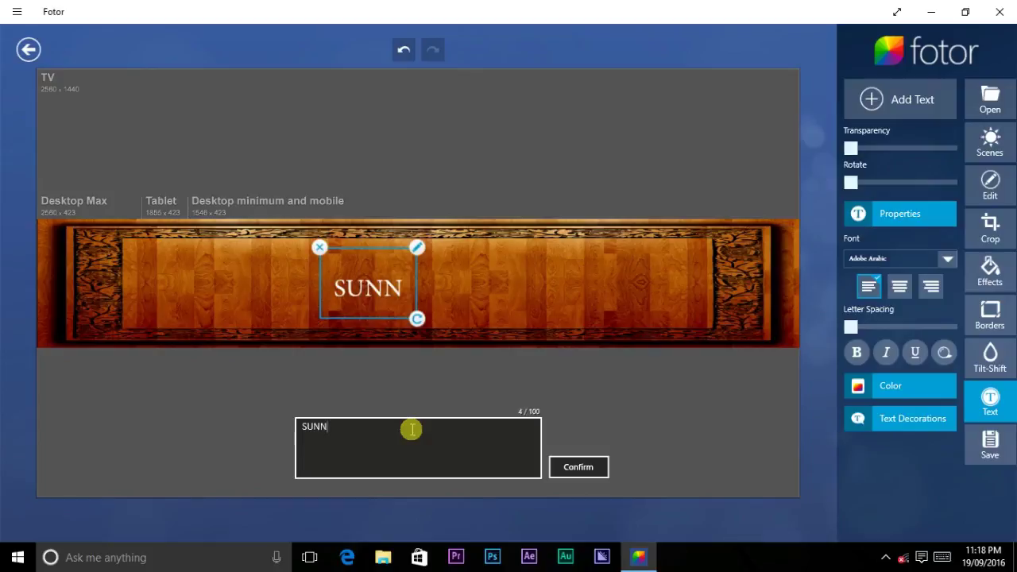
type("Y ")
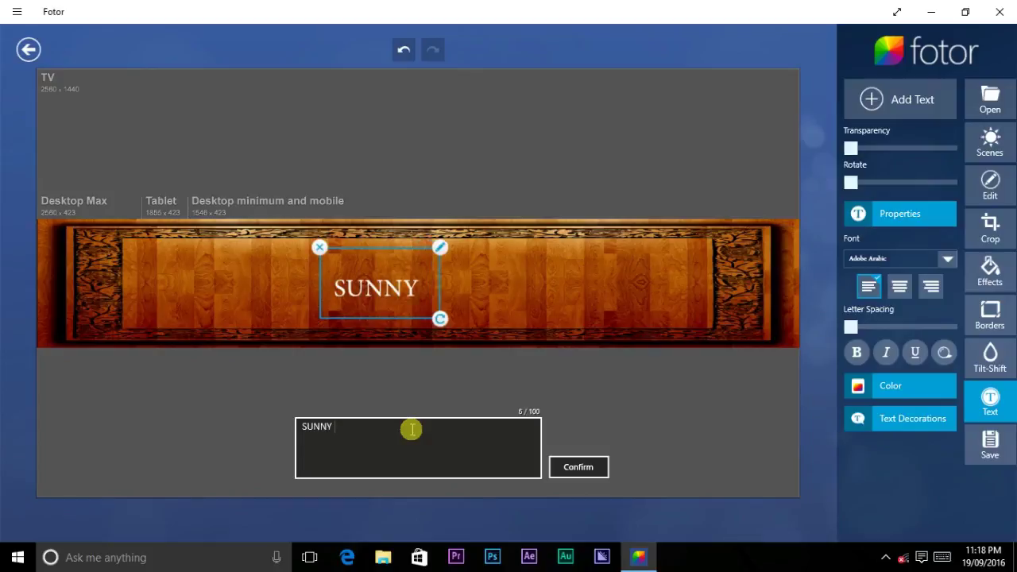
type("VX")
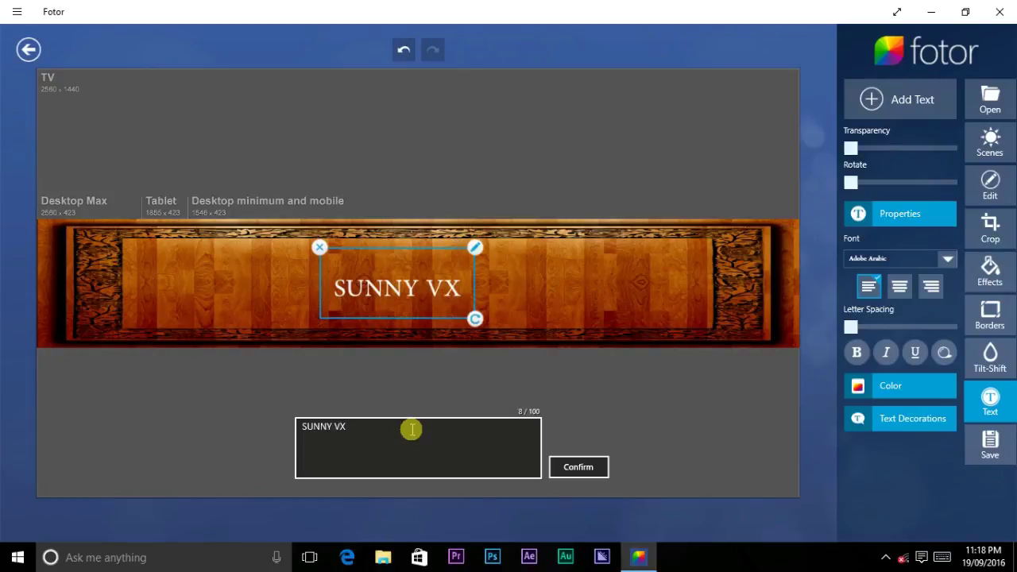
- Enlarge the SUNNY VX title, move it up, and level its rotation
left_click_drag(476, 319, 562, 366)
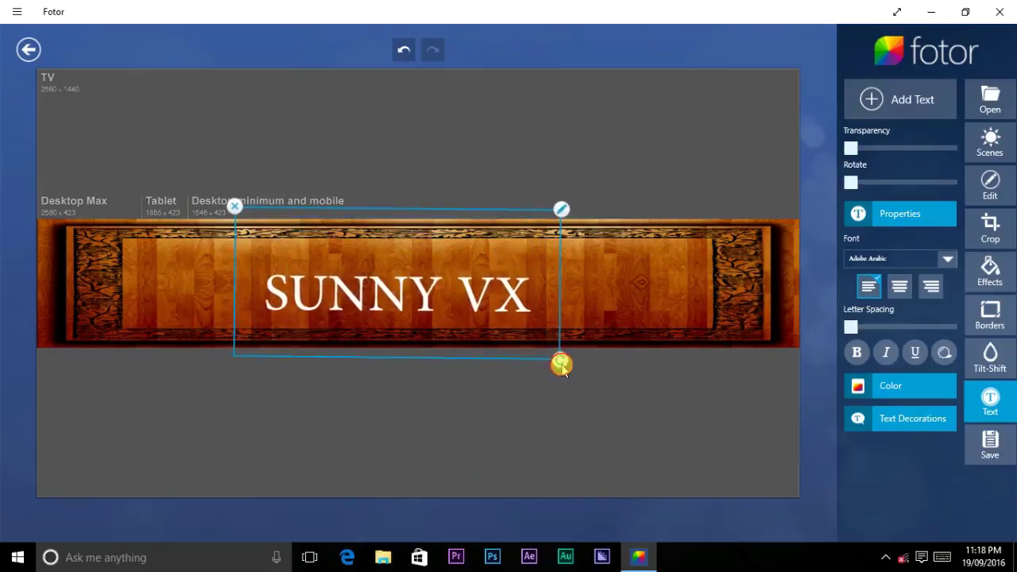
left_click_drag(399, 308, 399, 297)
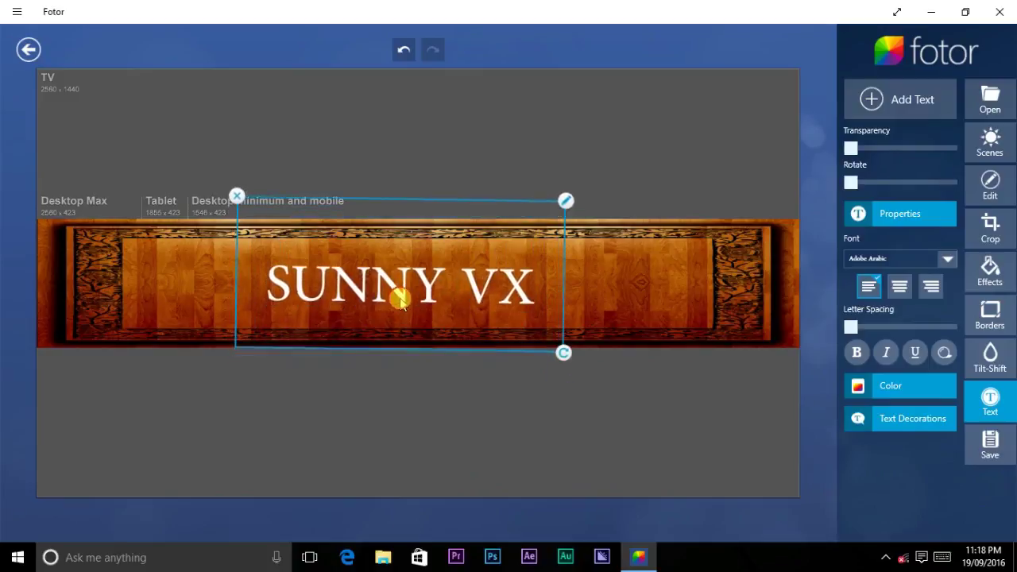
left_click_drag(564, 352, 573, 359)
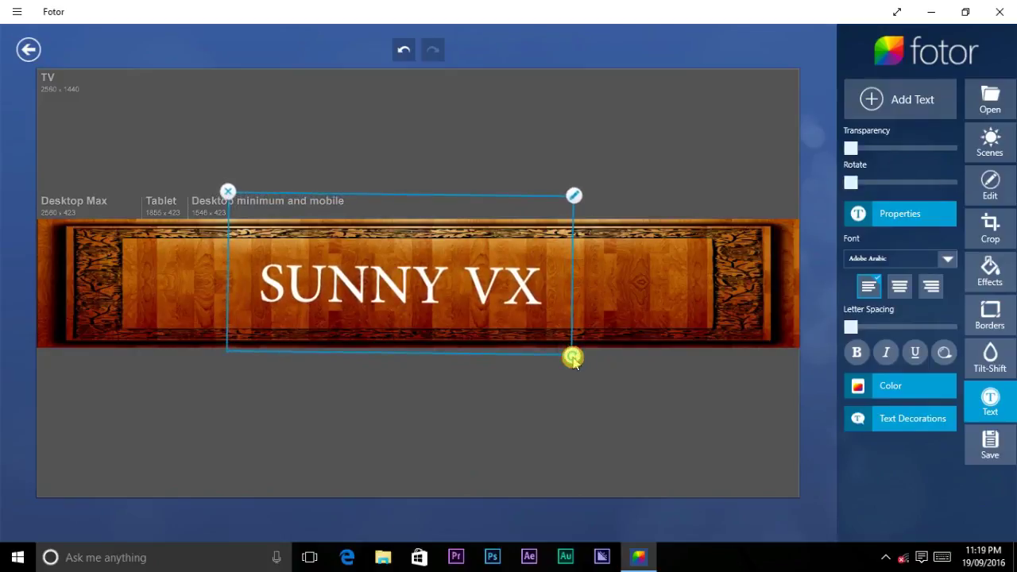
left_click_drag(574, 361, 574, 359)
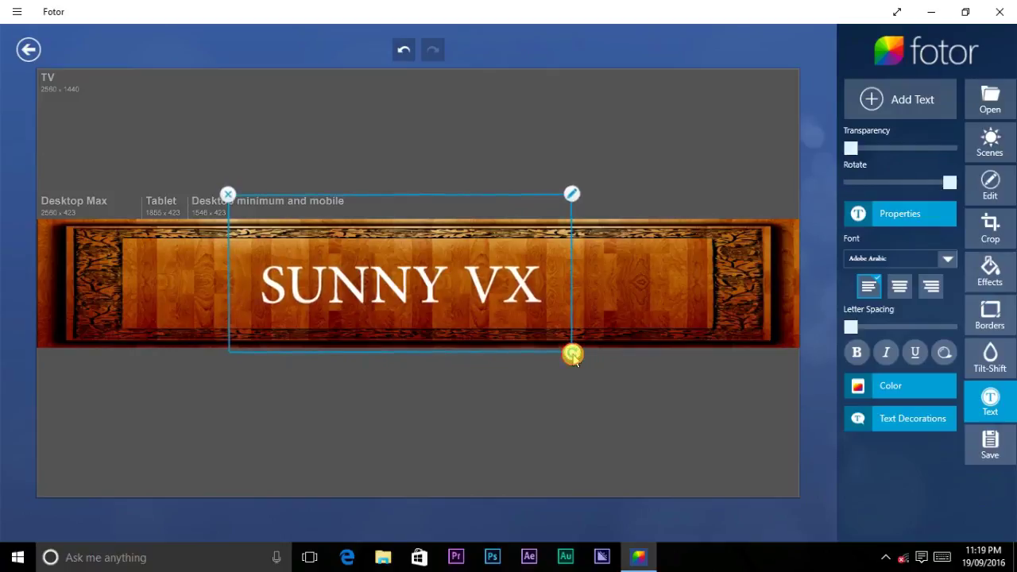
left_click(603, 400)
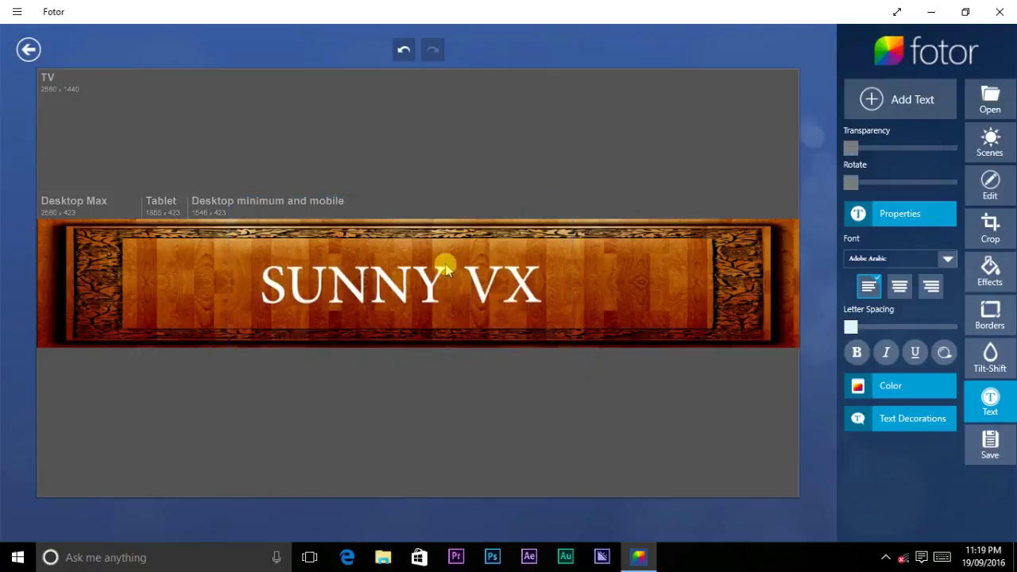
left_click(457, 292)
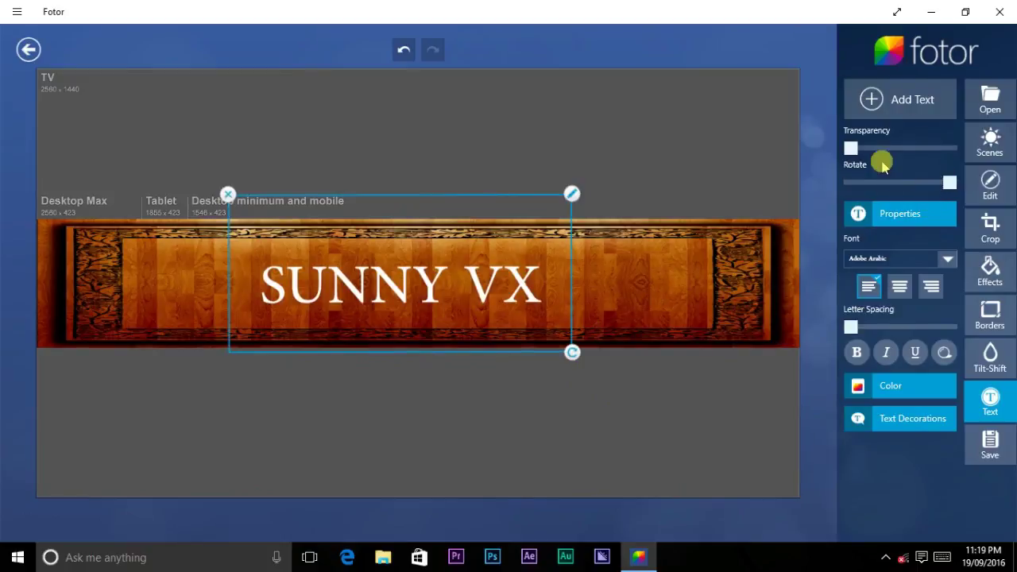
mouse_move(950, 182)
left_mouse_down()
mouse_move(934, 182)
mouse_move(966, 186)
left_mouse_up()
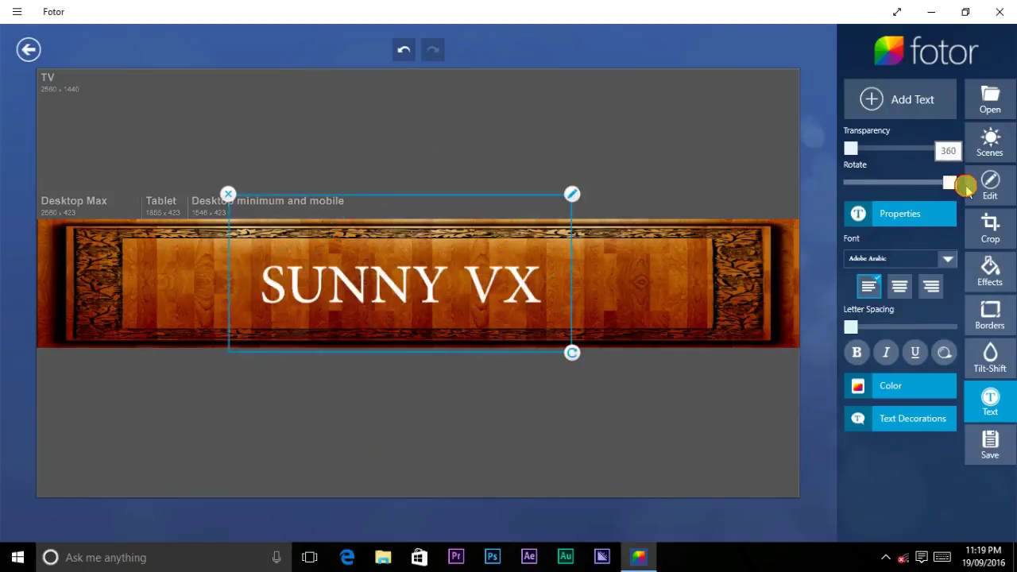
left_click_drag(851, 148, 848, 151)
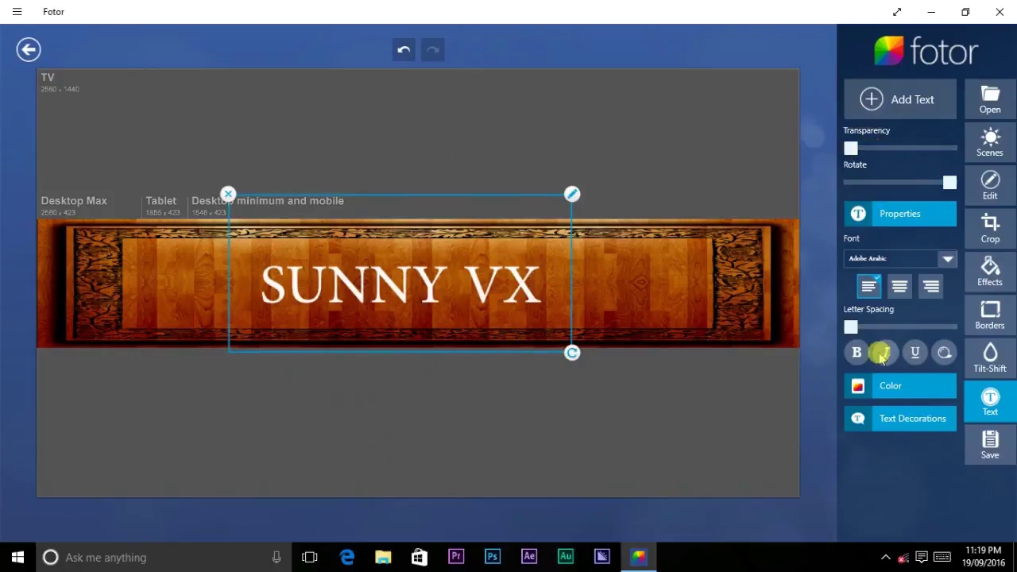
- Try several fill colours on the title and settle on yellow
left_click(880, 385)
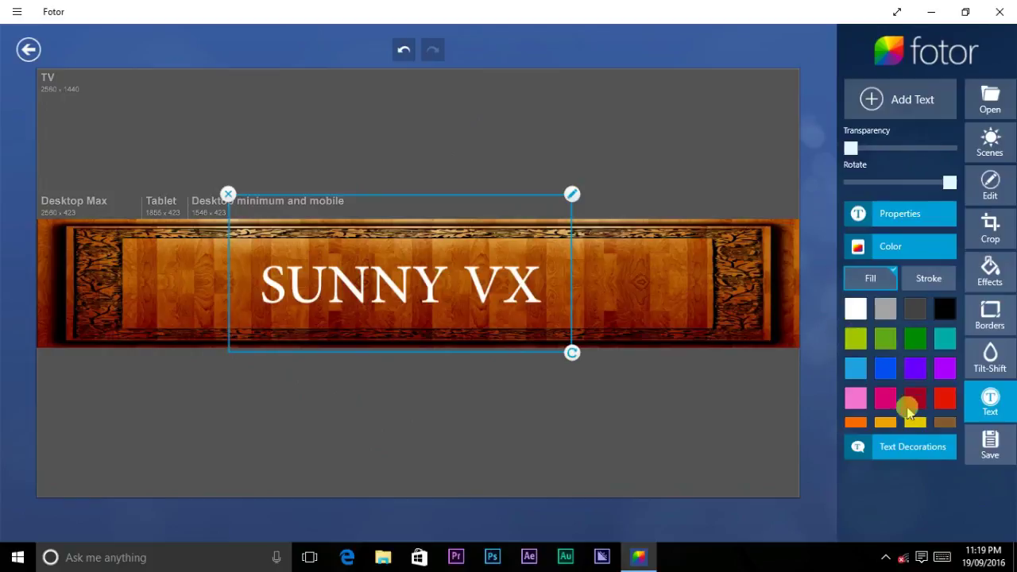
left_click(915, 422)
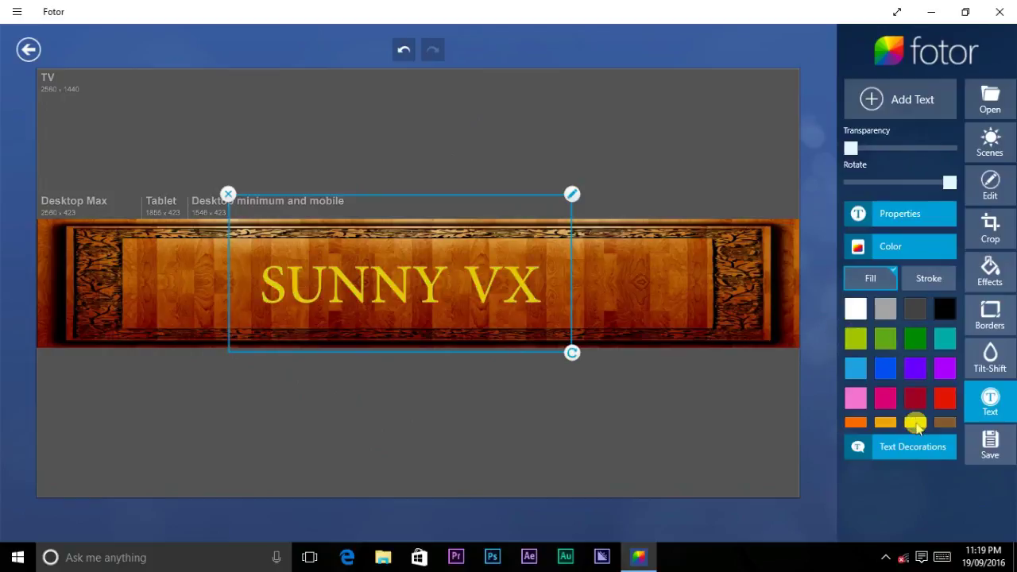
left_click(855, 339)
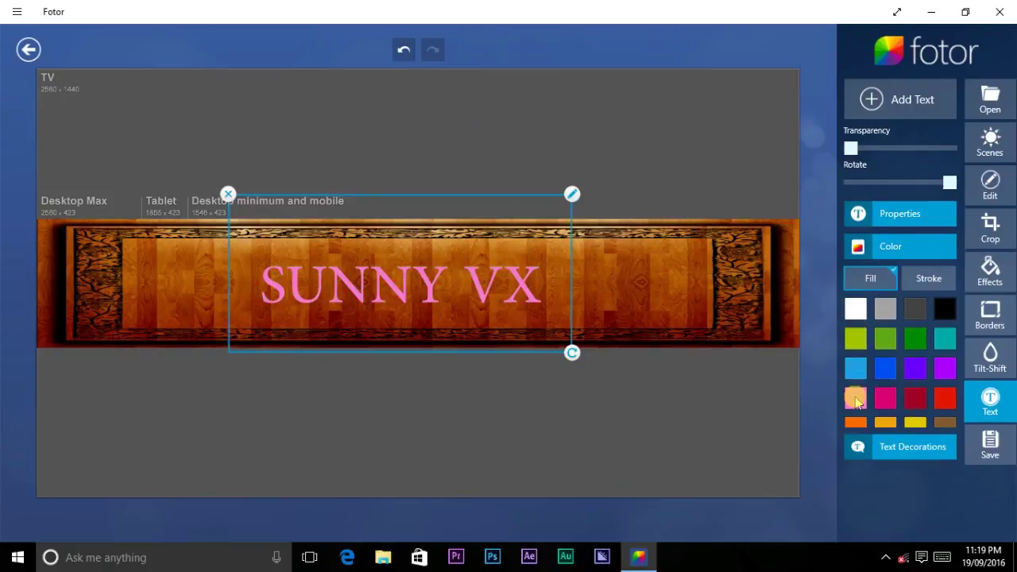
left_click(915, 340)
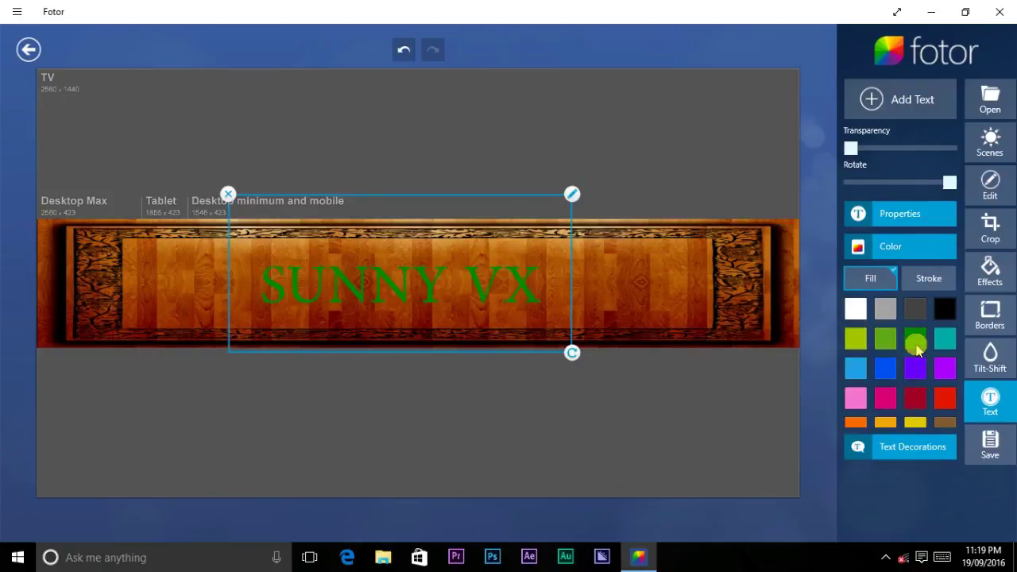
left_click(915, 368)
left_click(916, 397)
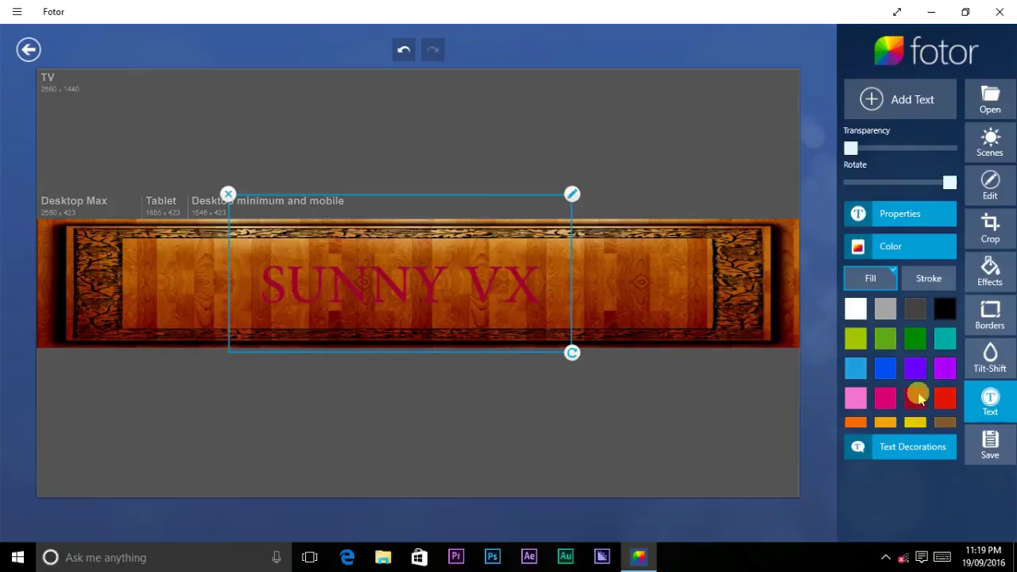
left_click(856, 369)
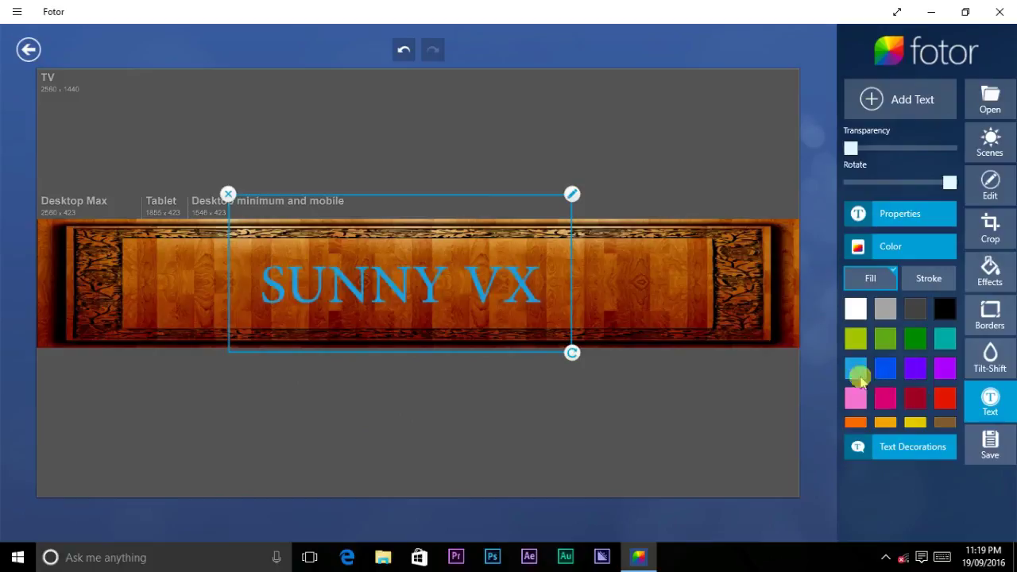
left_click(856, 394)
left_click(857, 423)
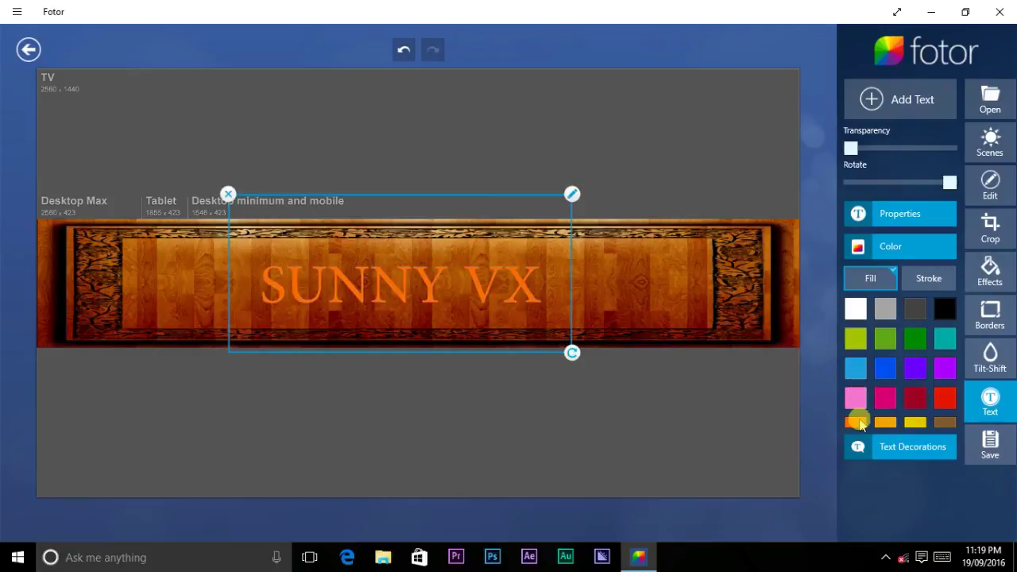
left_click(913, 422)
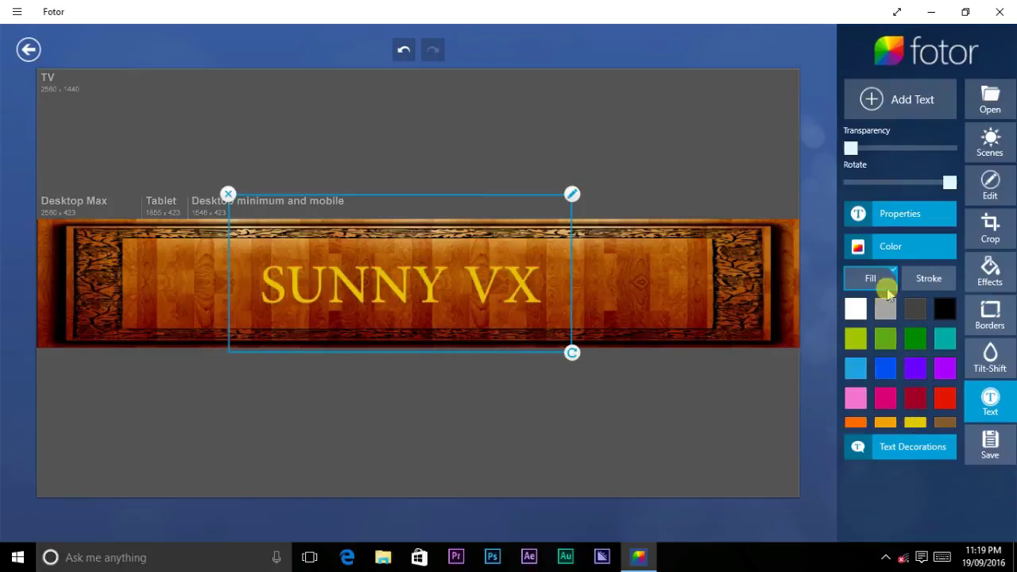
- Give the title an outline, trying light yellow then dark grey
left_click(919, 278)
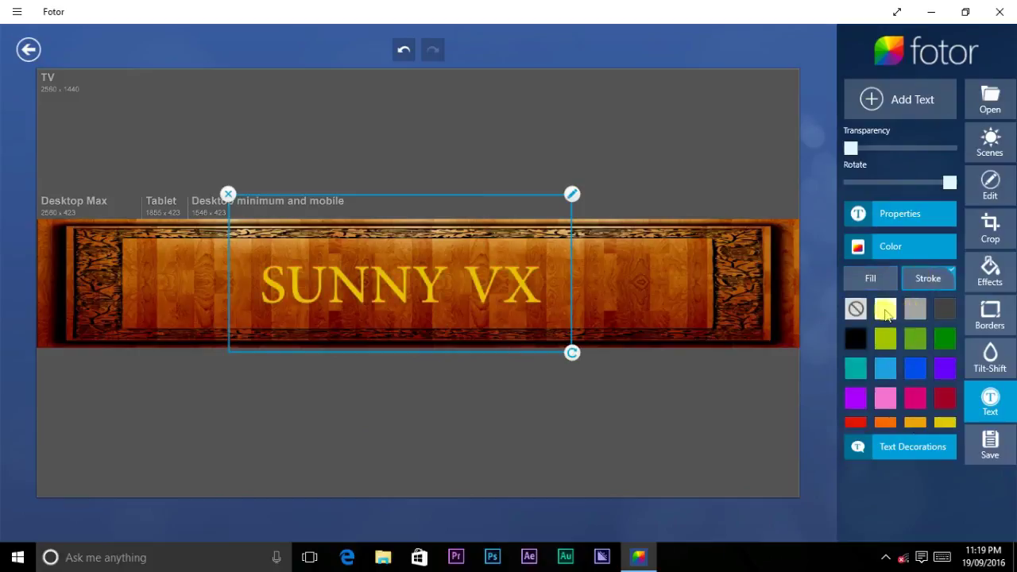
left_click(885, 310)
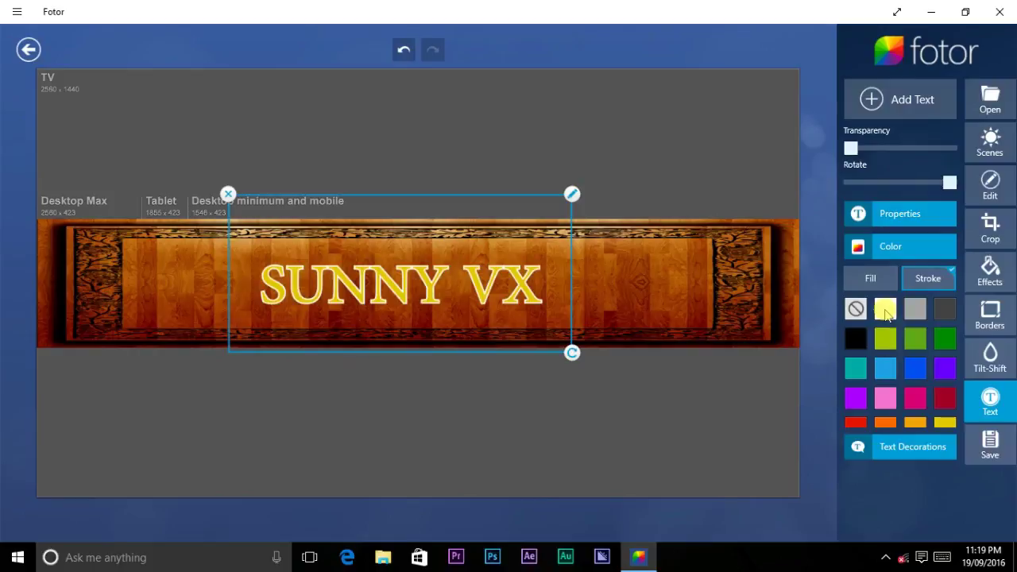
left_click(940, 310)
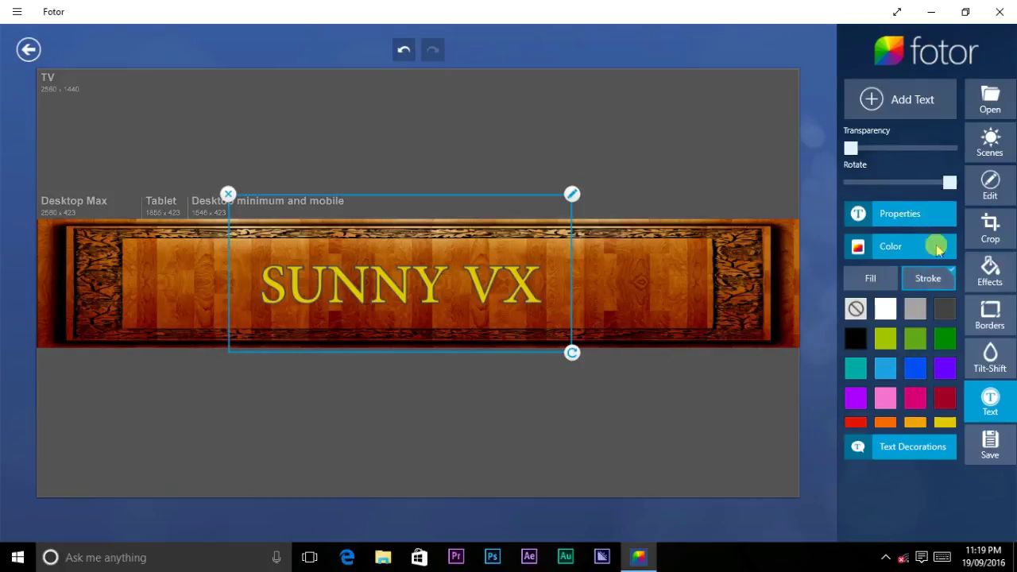
- Make the title bold, transparency 34, and letter spacing about 4.5
left_click(881, 219)
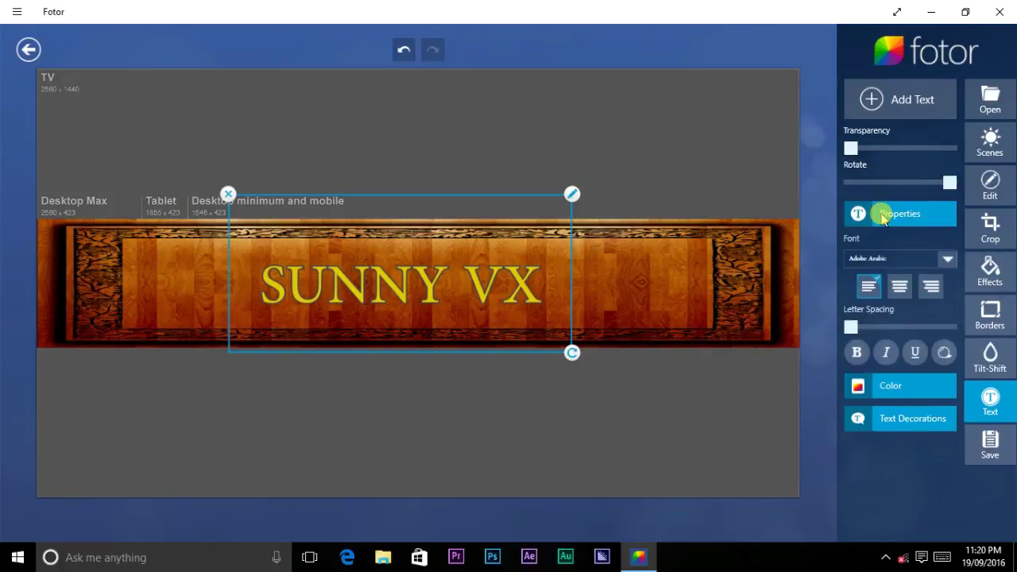
left_click(858, 353)
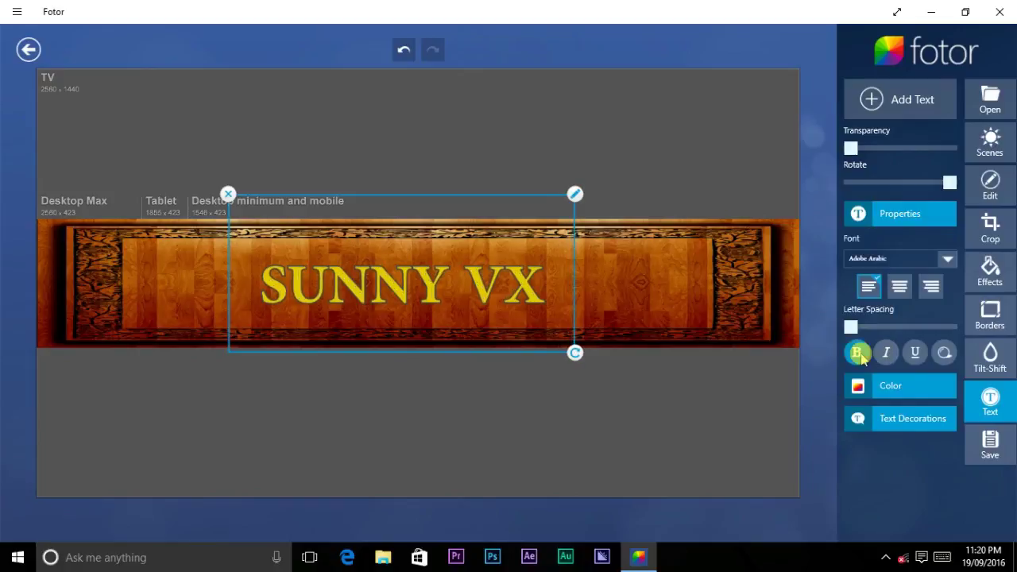
left_click(852, 147)
left_click_drag(851, 148, 879, 152)
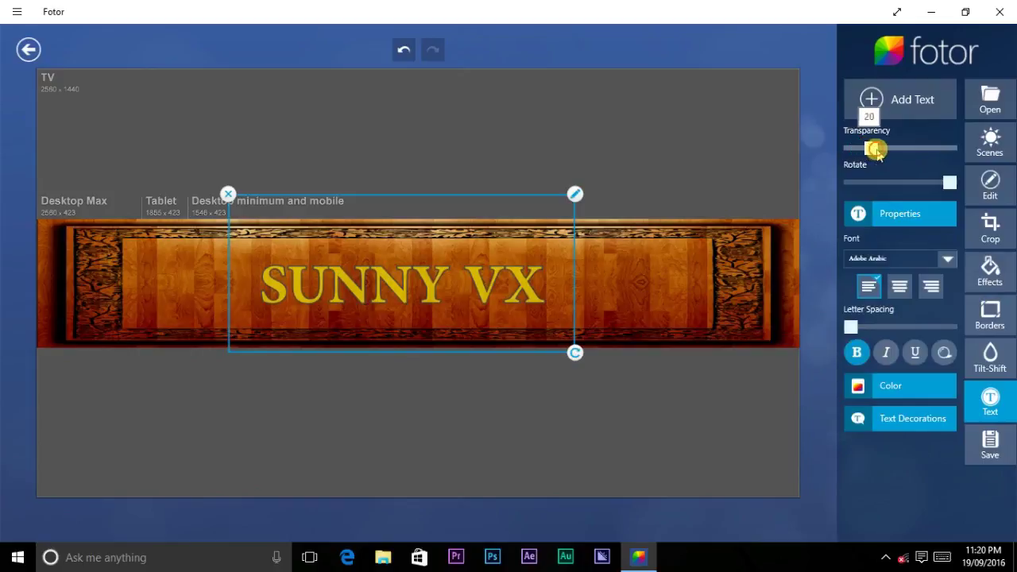
left_click_drag(879, 153, 890, 157)
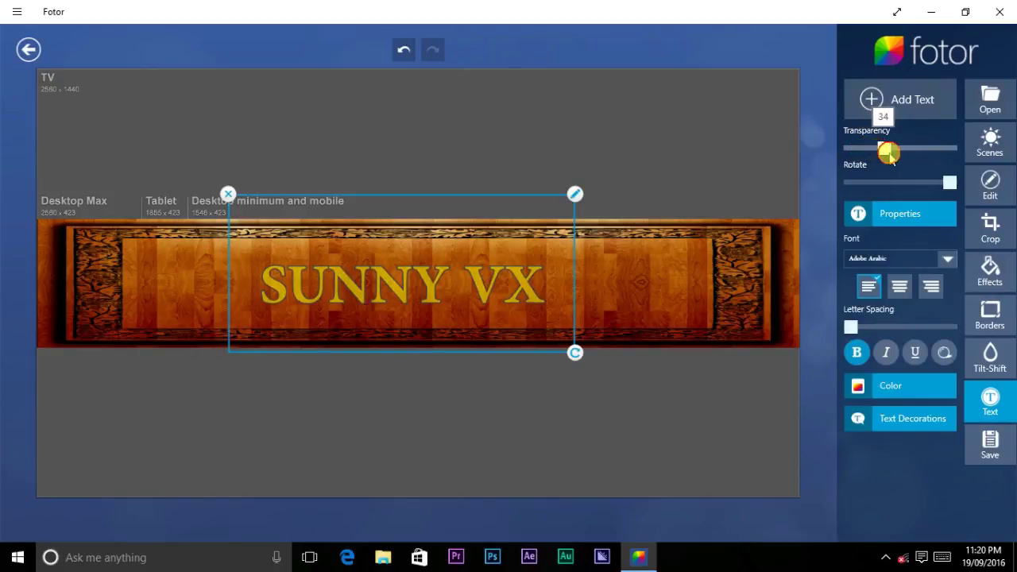
left_click_drag(851, 326, 874, 325)
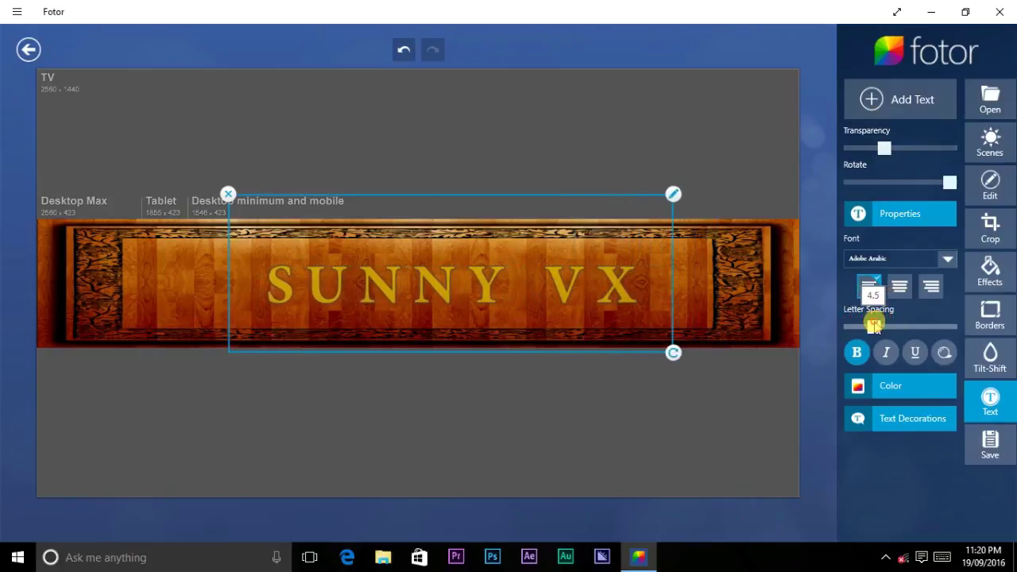
- Shift the title left to centre it on the banner, then deselect it
left_click_drag(419, 284, 380, 294)
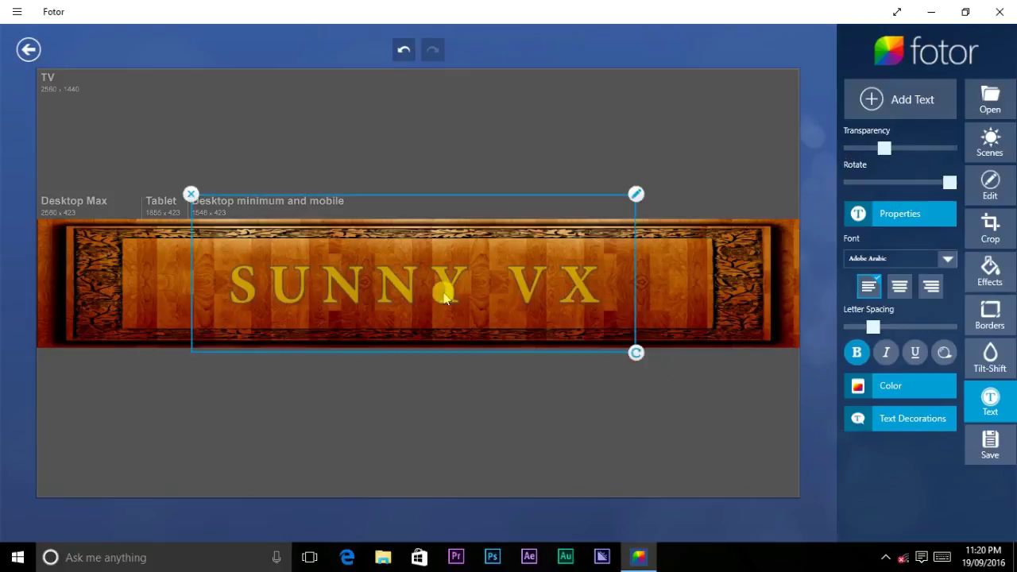
left_click_drag(426, 290, 428, 295)
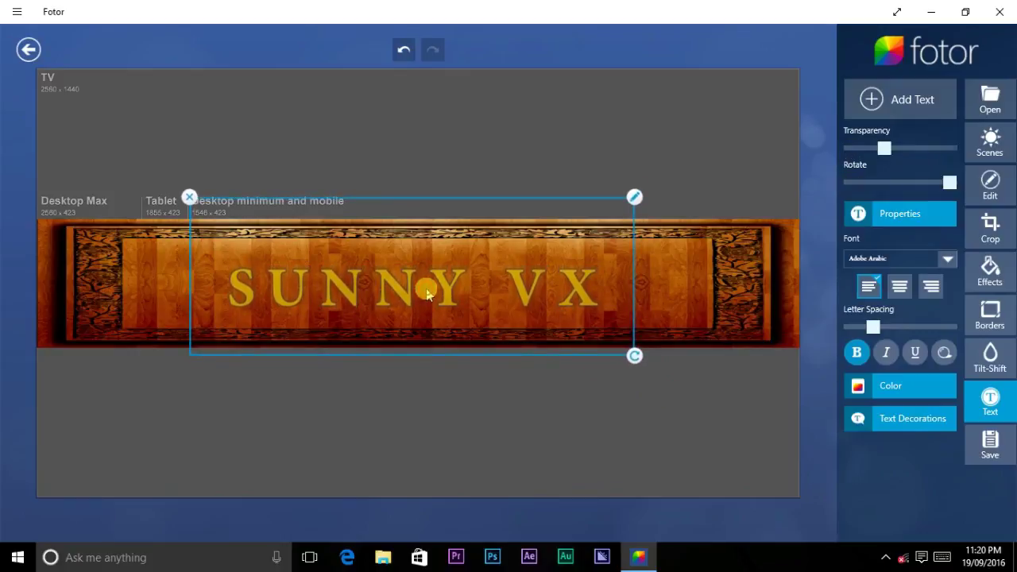
left_click(613, 396)
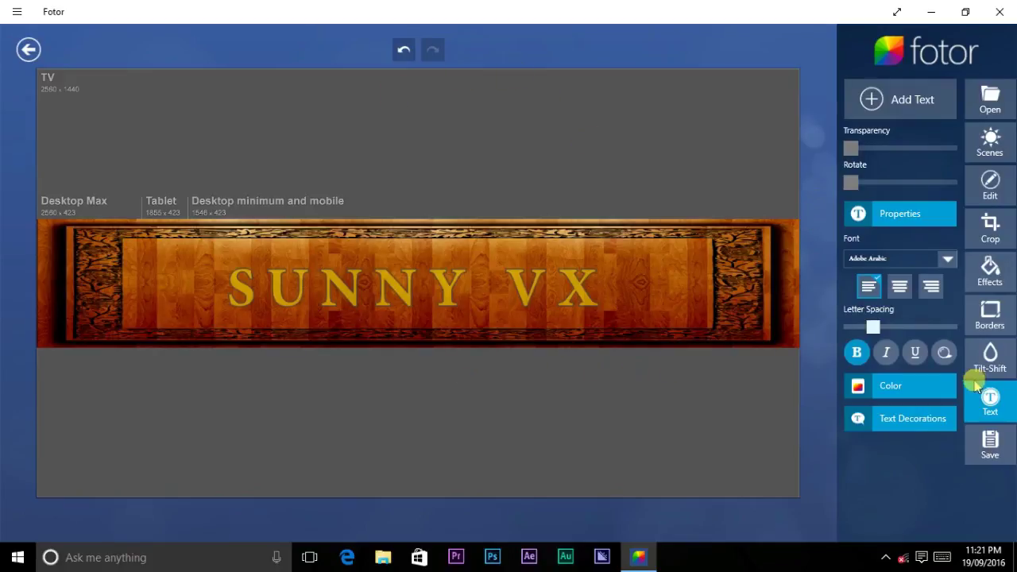
- Export the banner at 2560×1440, High quality, as 'New Image' JPEG in Documents
left_click(990, 445)
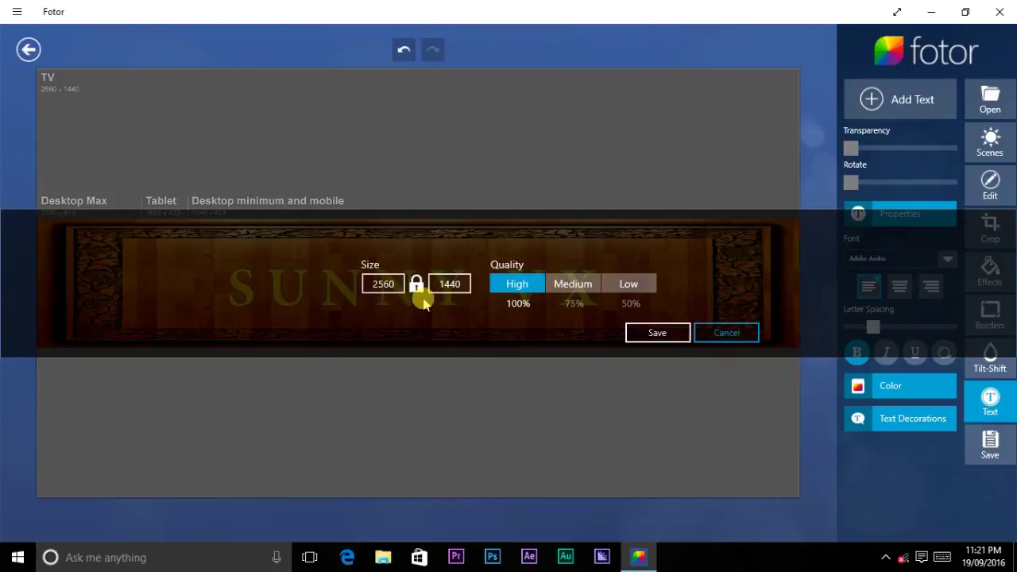
left_click(635, 333)
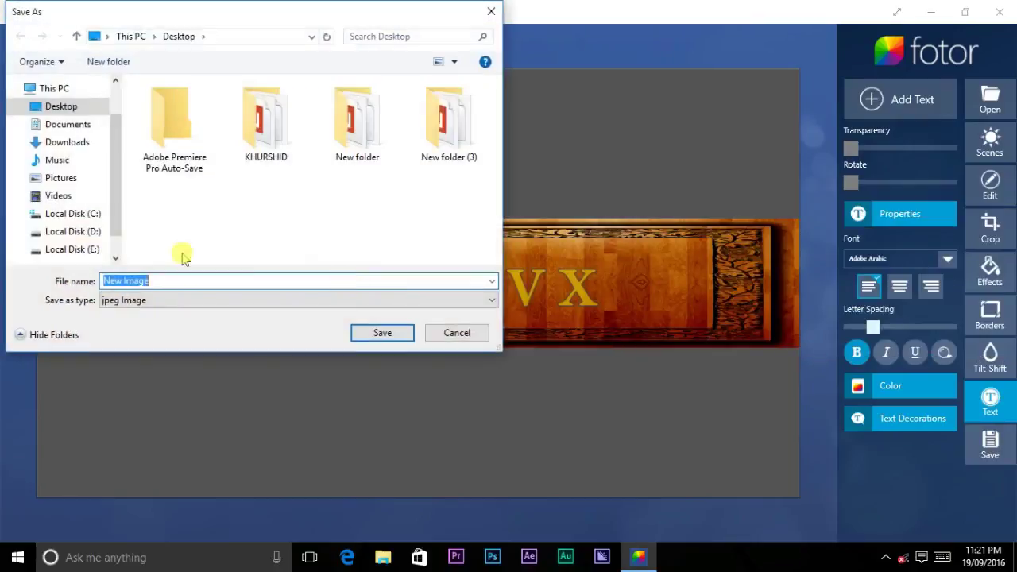
left_click(57, 129)
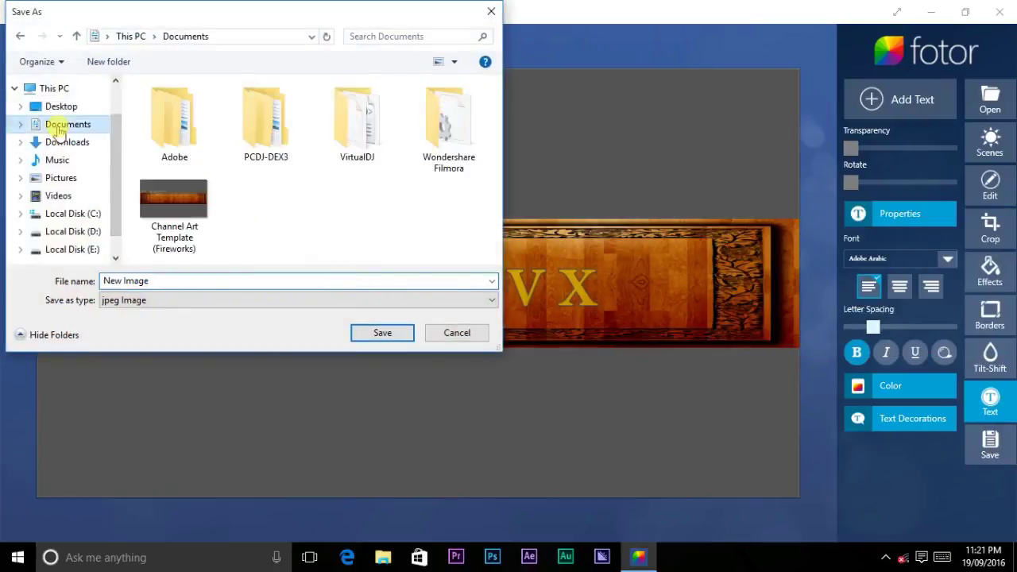
double_click(174, 282)
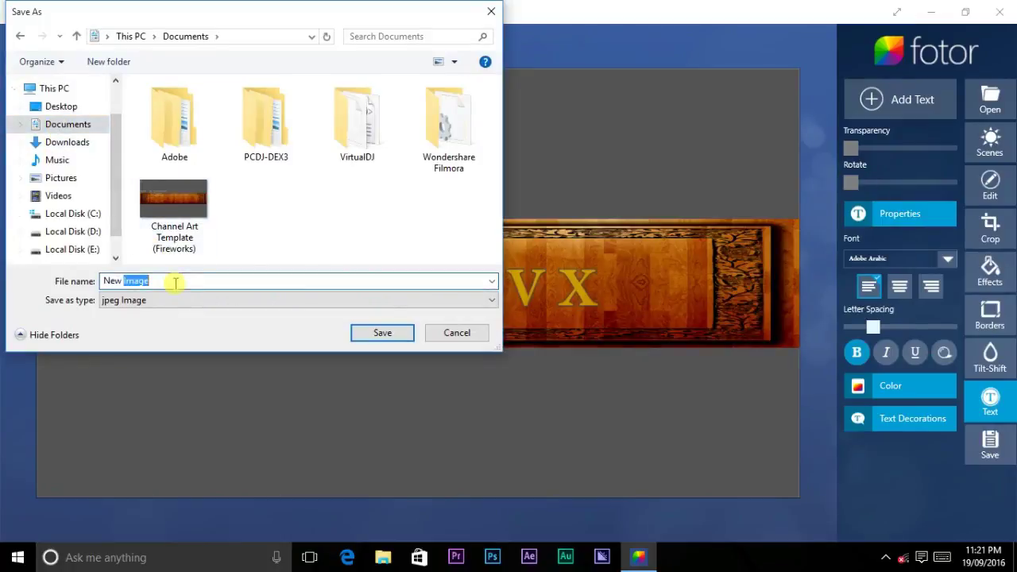
left_click(191, 302)
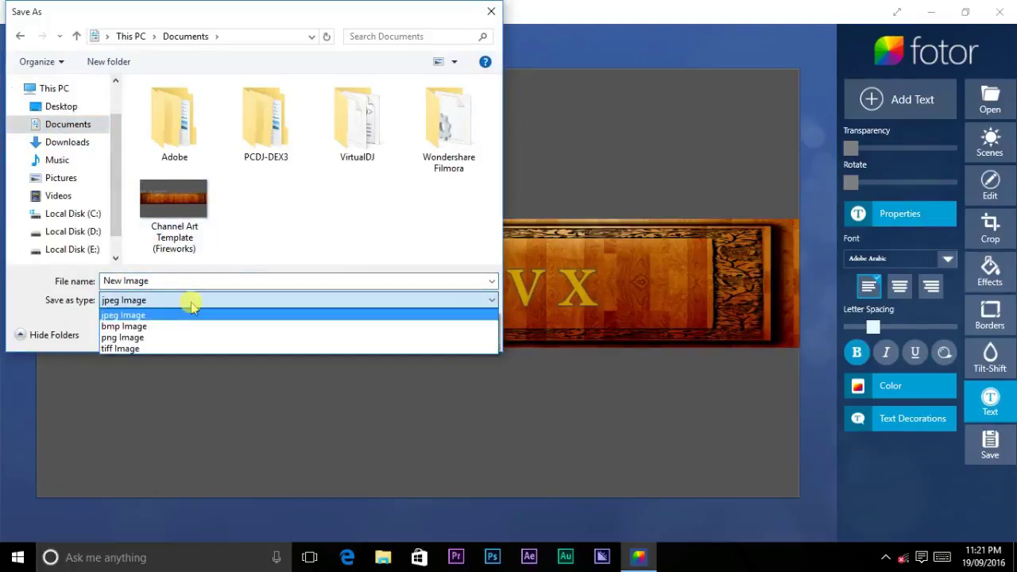
left_click(191, 305)
left_click(383, 334)
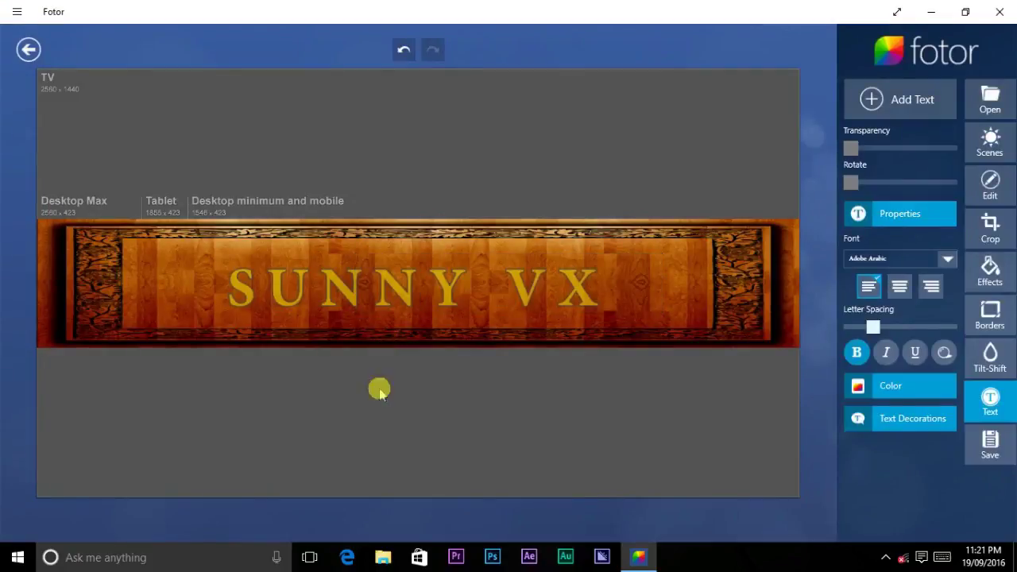
- Close Fotor and open New Image from Documents via This PC in Photos
left_click(1004, 10)
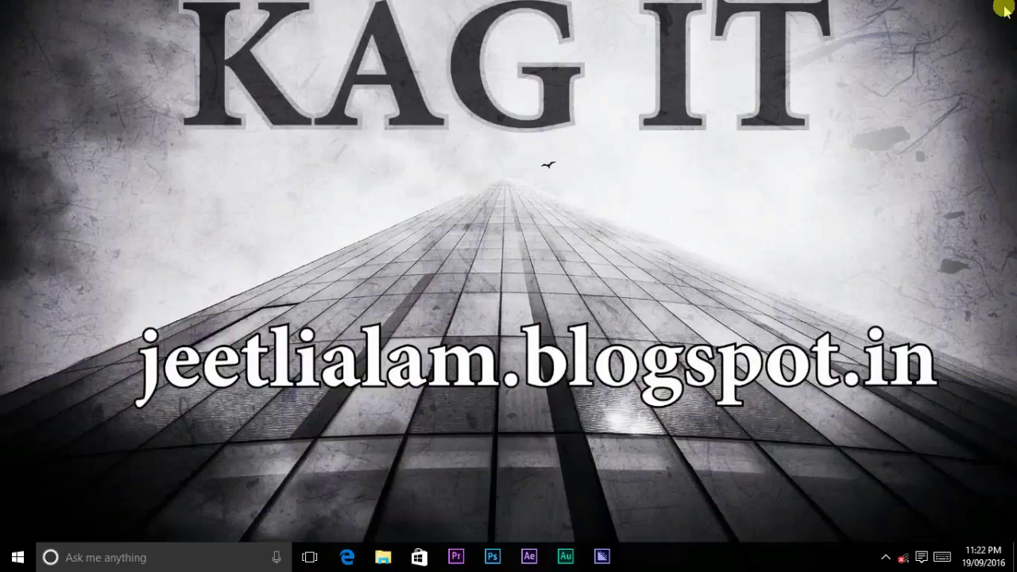
right_click(361, 187)
left_click(397, 226)
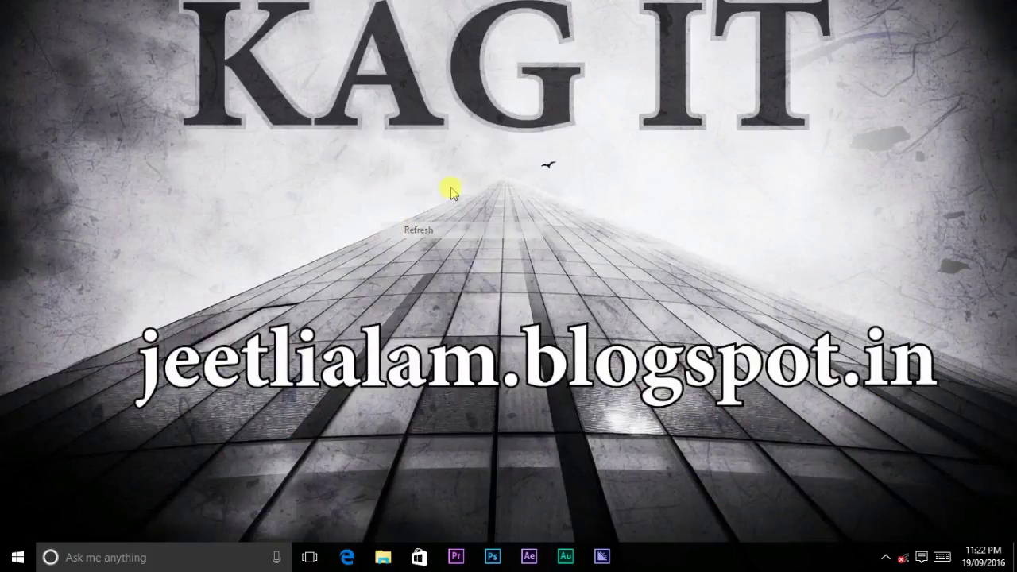
left_click(26, 559)
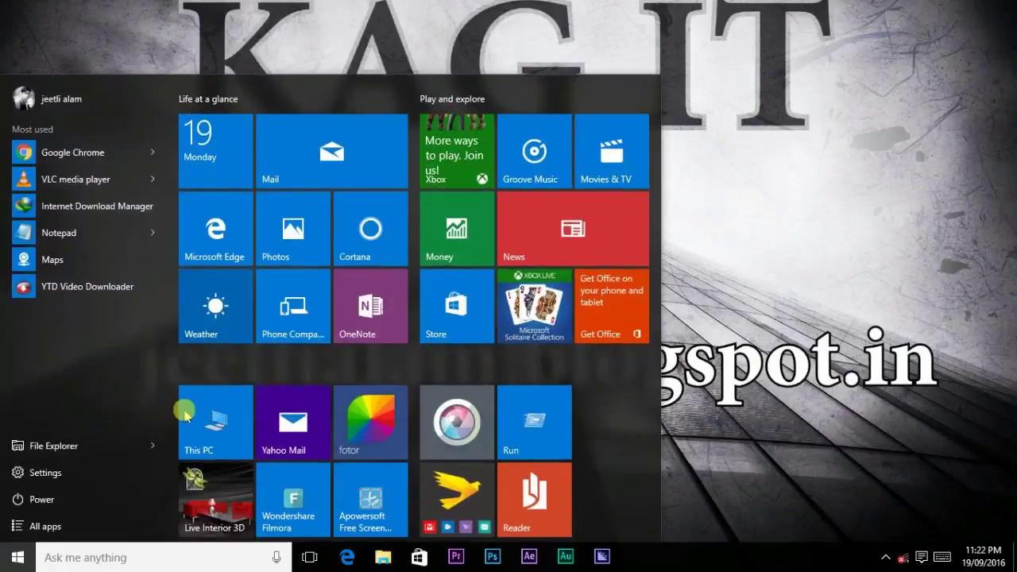
left_click(214, 429)
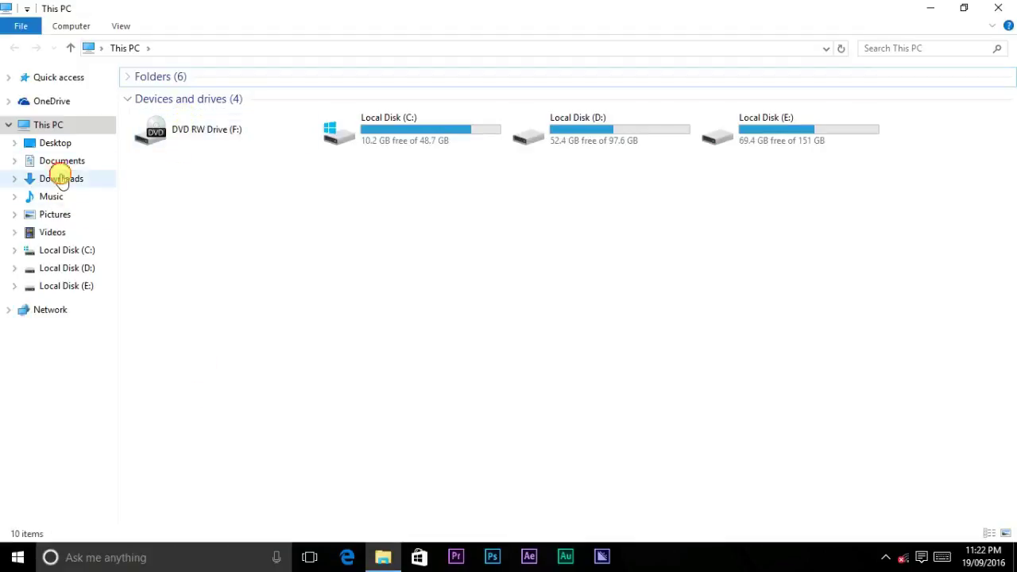
left_click(61, 178)
left_click(61, 164)
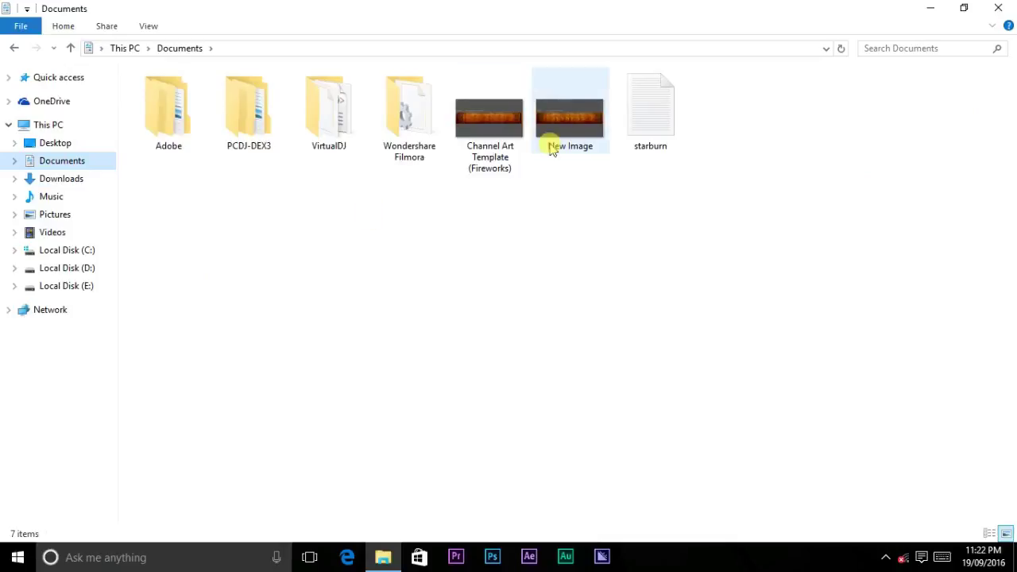
double_click(560, 145)
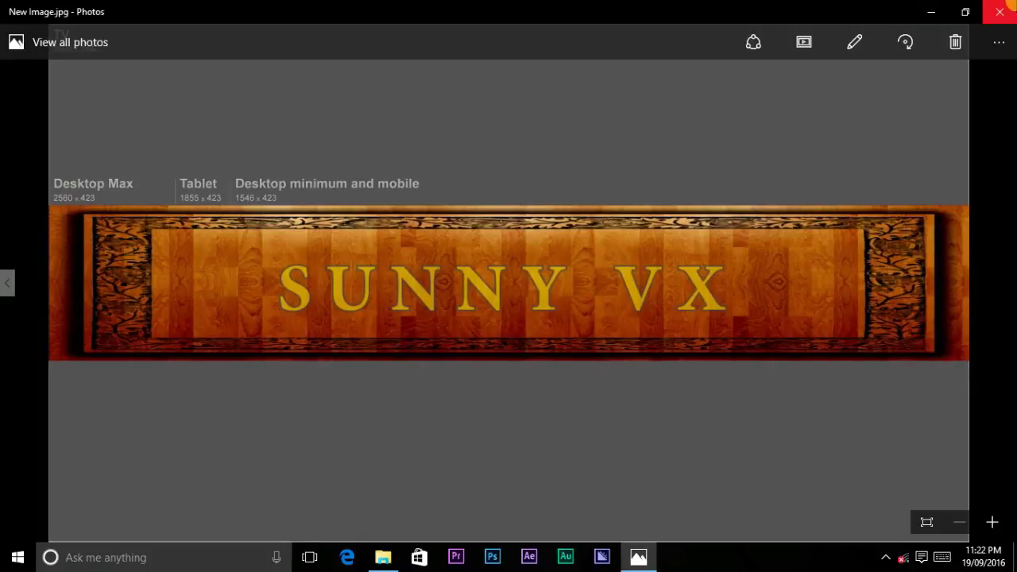
- Close Photos and select Channel Art Template and New Image to compare them
left_click(999, 12)
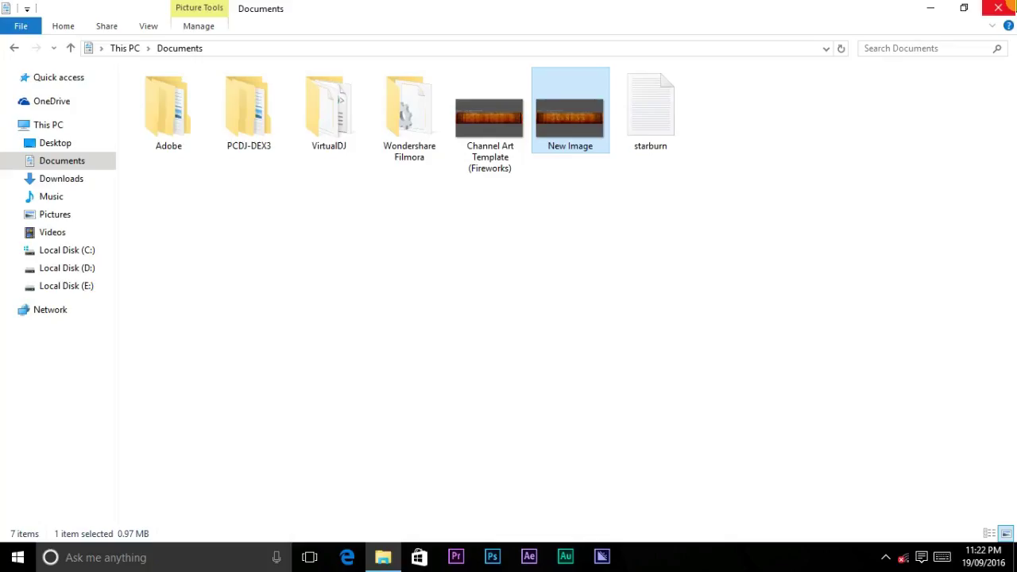
left_click(509, 151)
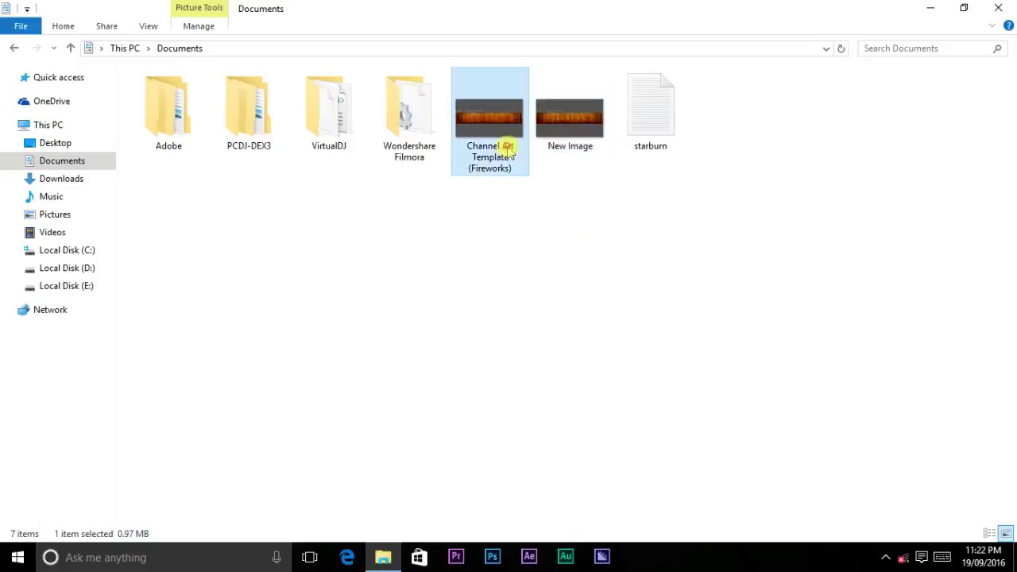
left_click(586, 124)
left_click(1005, 7)
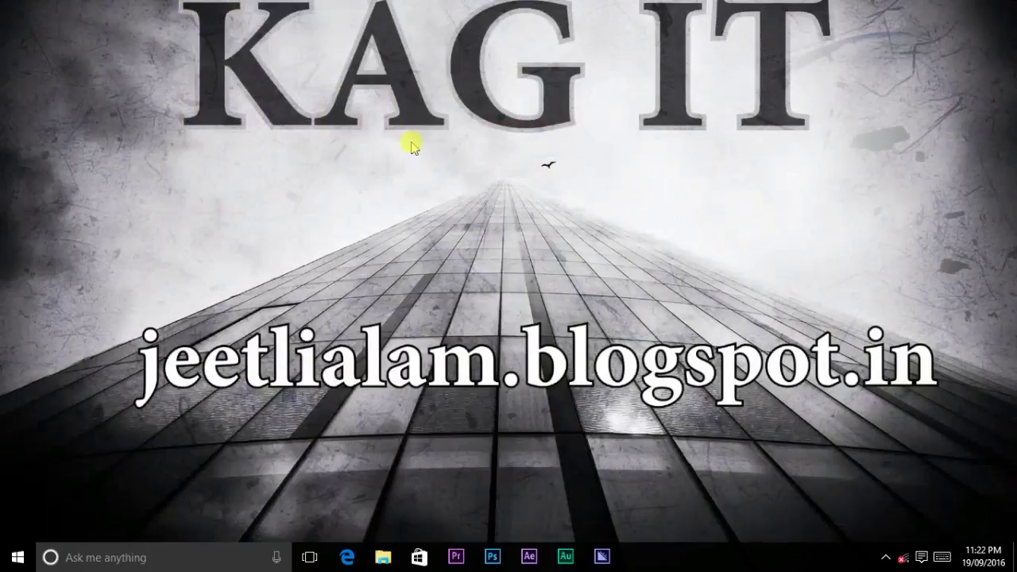
right_click(411, 142)
left_click(445, 193)
right_click(421, 149)
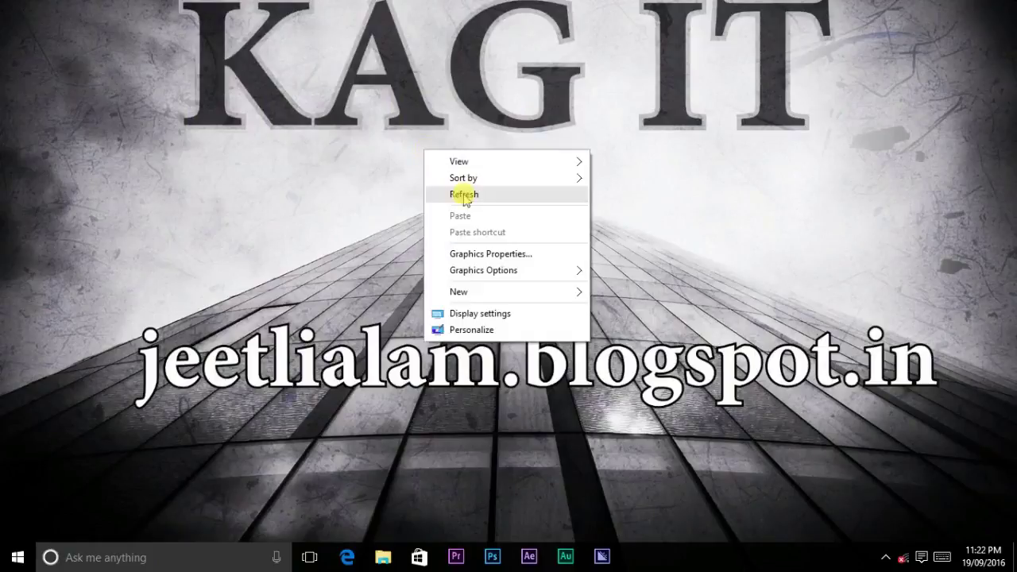
left_click(455, 191)
right_click(451, 163)
left_click(473, 205)
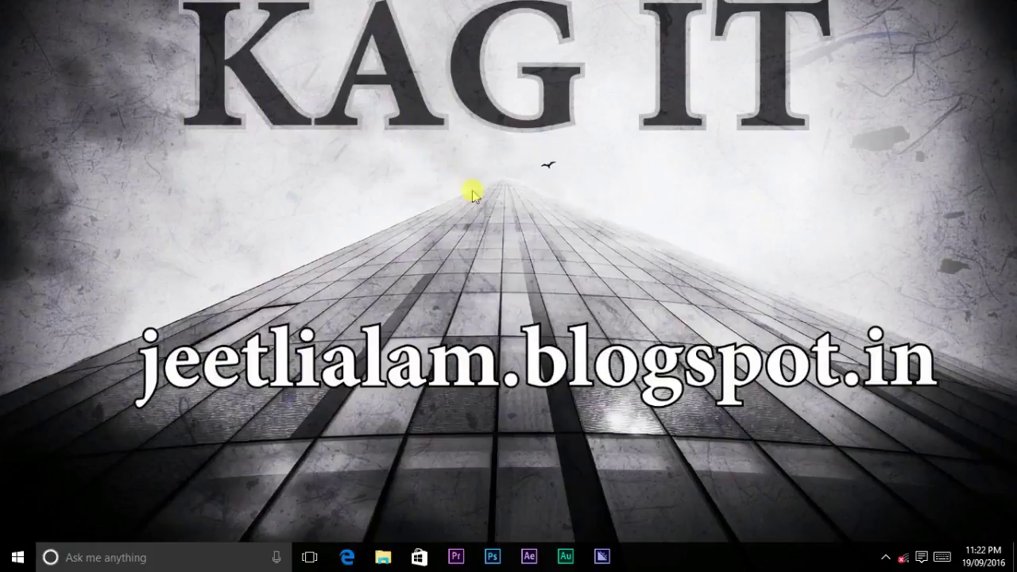
right_click(454, 164)
left_click(475, 210)
right_click(436, 151)
left_click(469, 199)
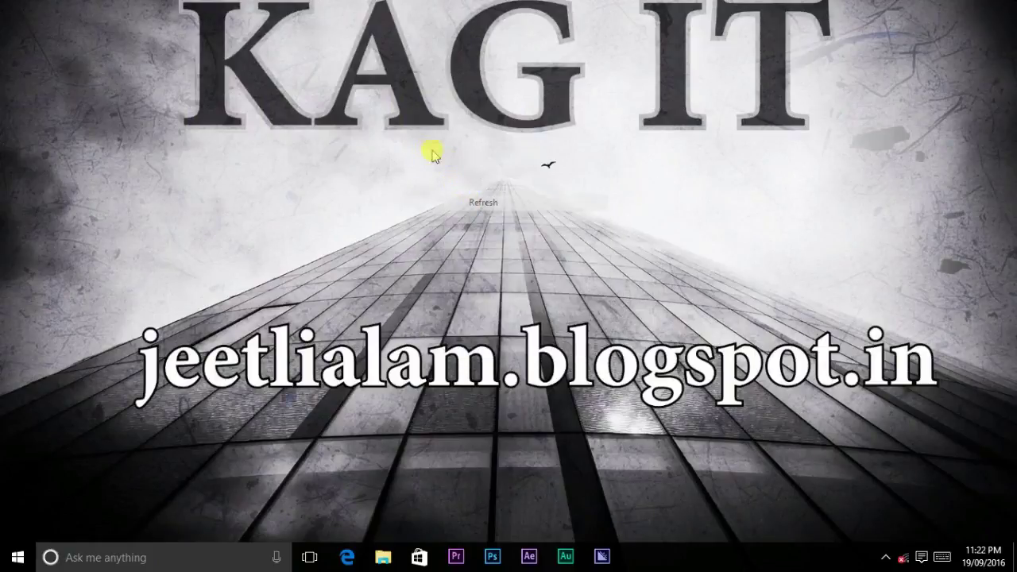
right_click(431, 151)
left_click(464, 198)
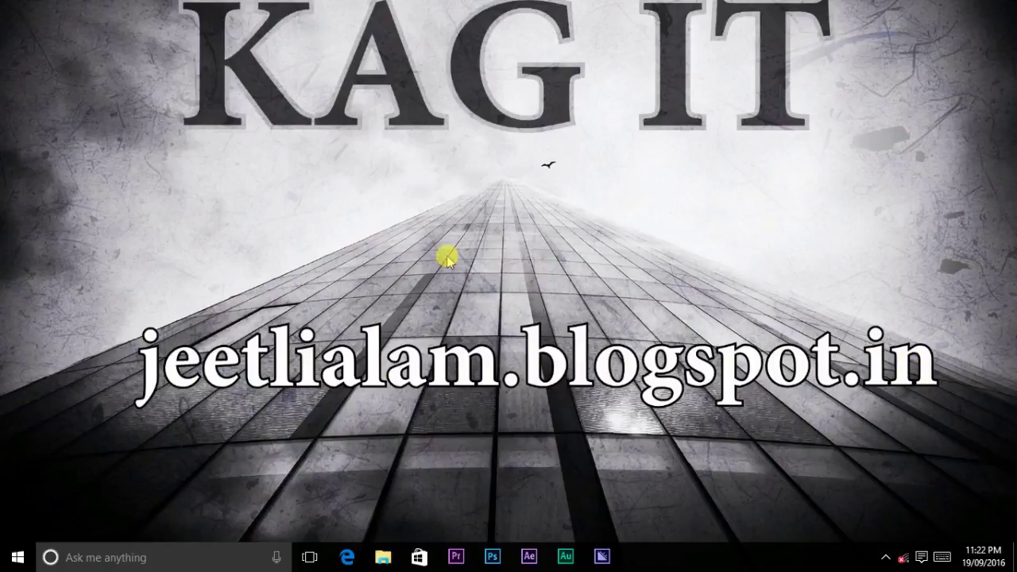
right_click(370, 178)
left_click(401, 222)
right_click(374, 152)
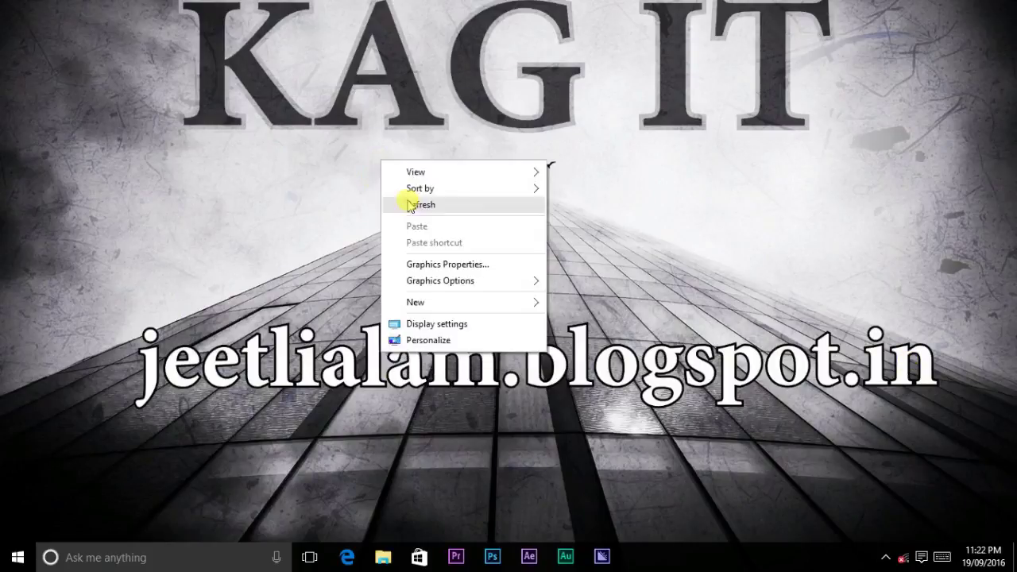
left_click(405, 203)
right_click(393, 179)
left_click(435, 227)
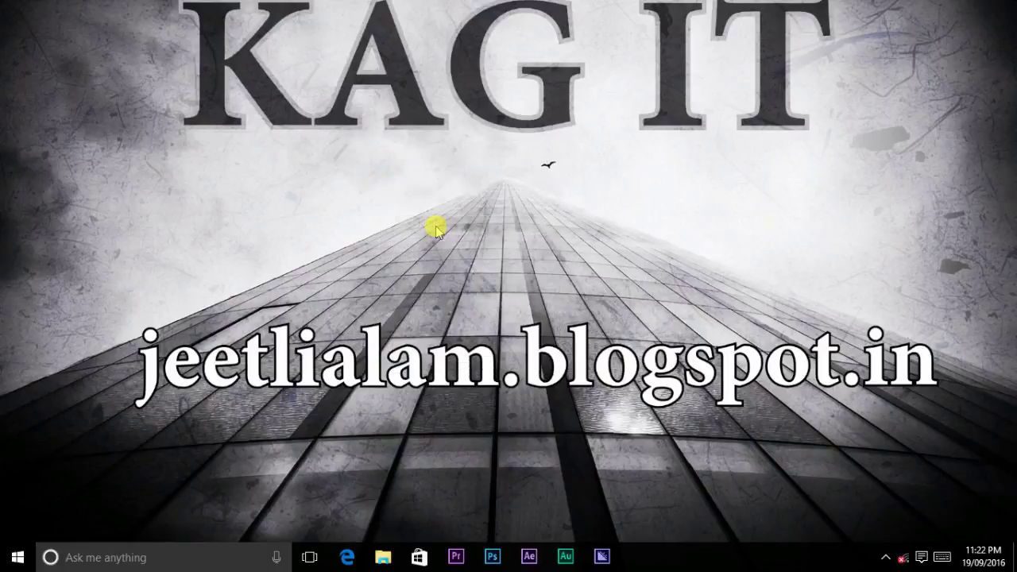